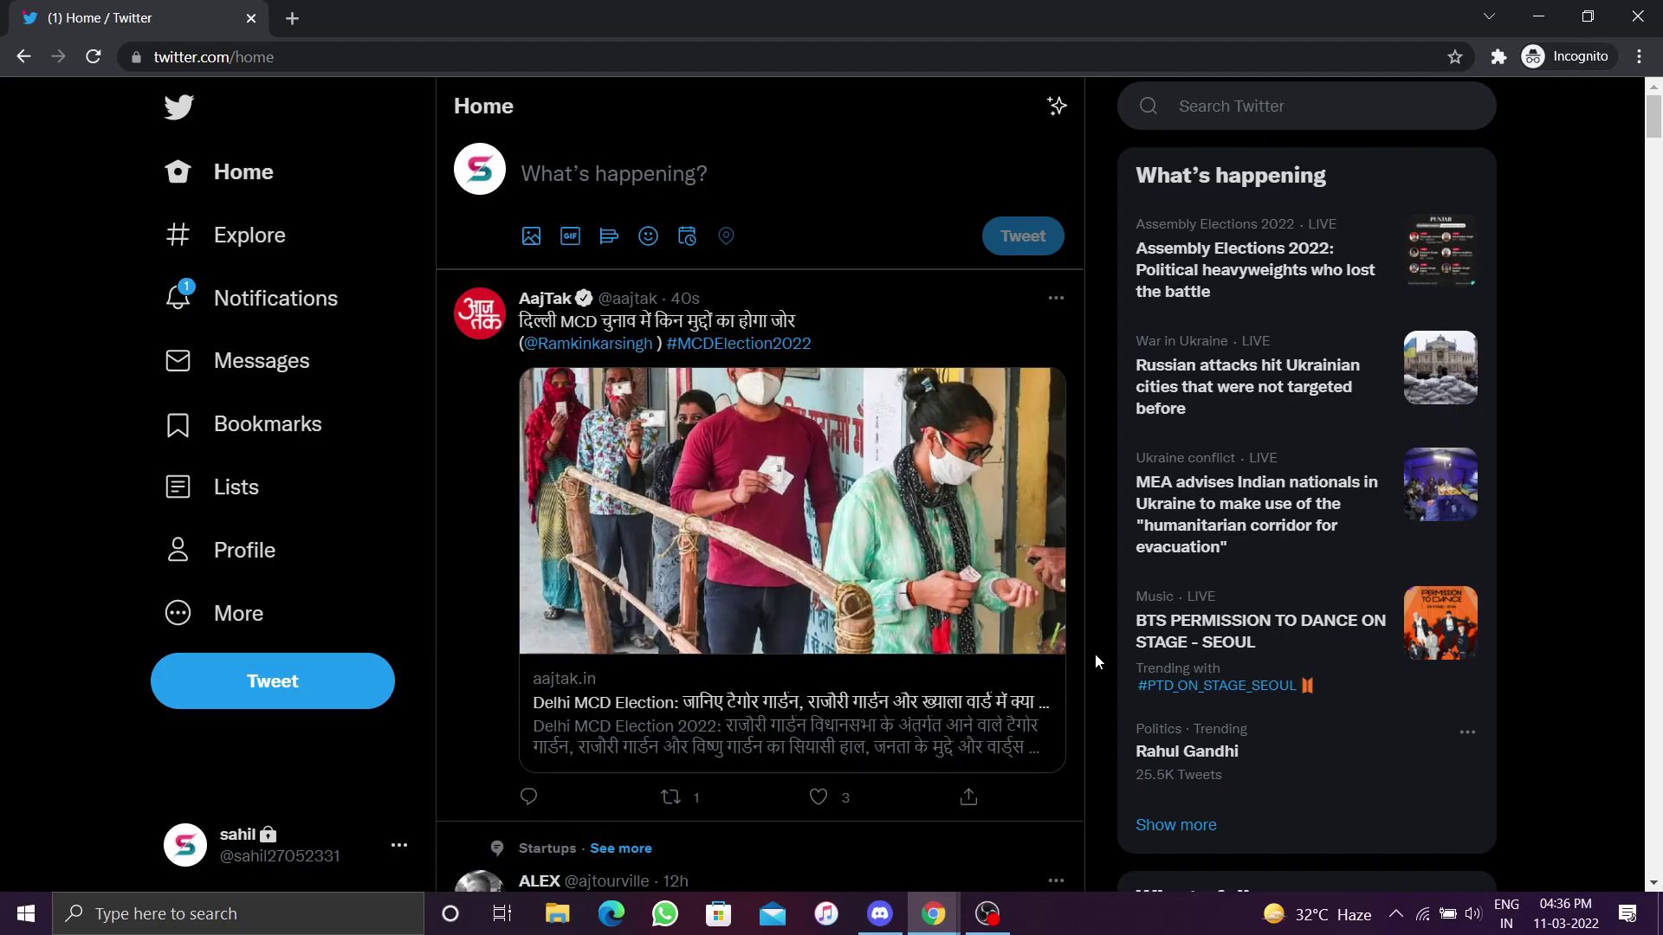
Search Google for 'twitter' and open the Twitter login result.
scroll(1095, 653, "down", 10)
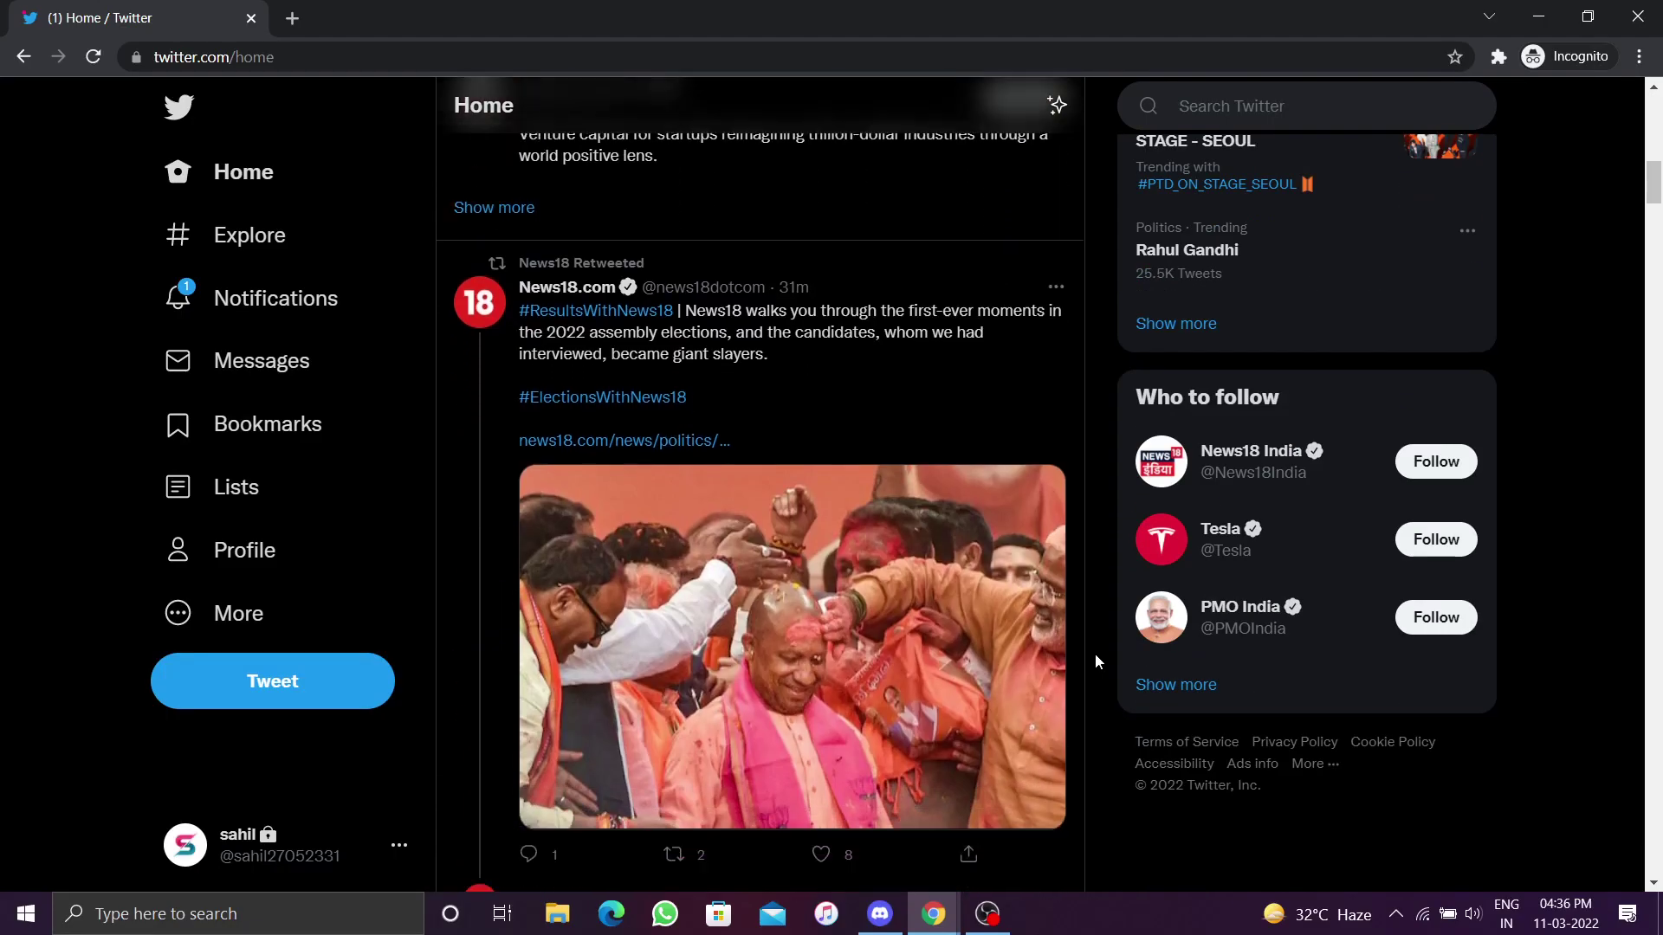
scroll(1094, 653, "down", 8)
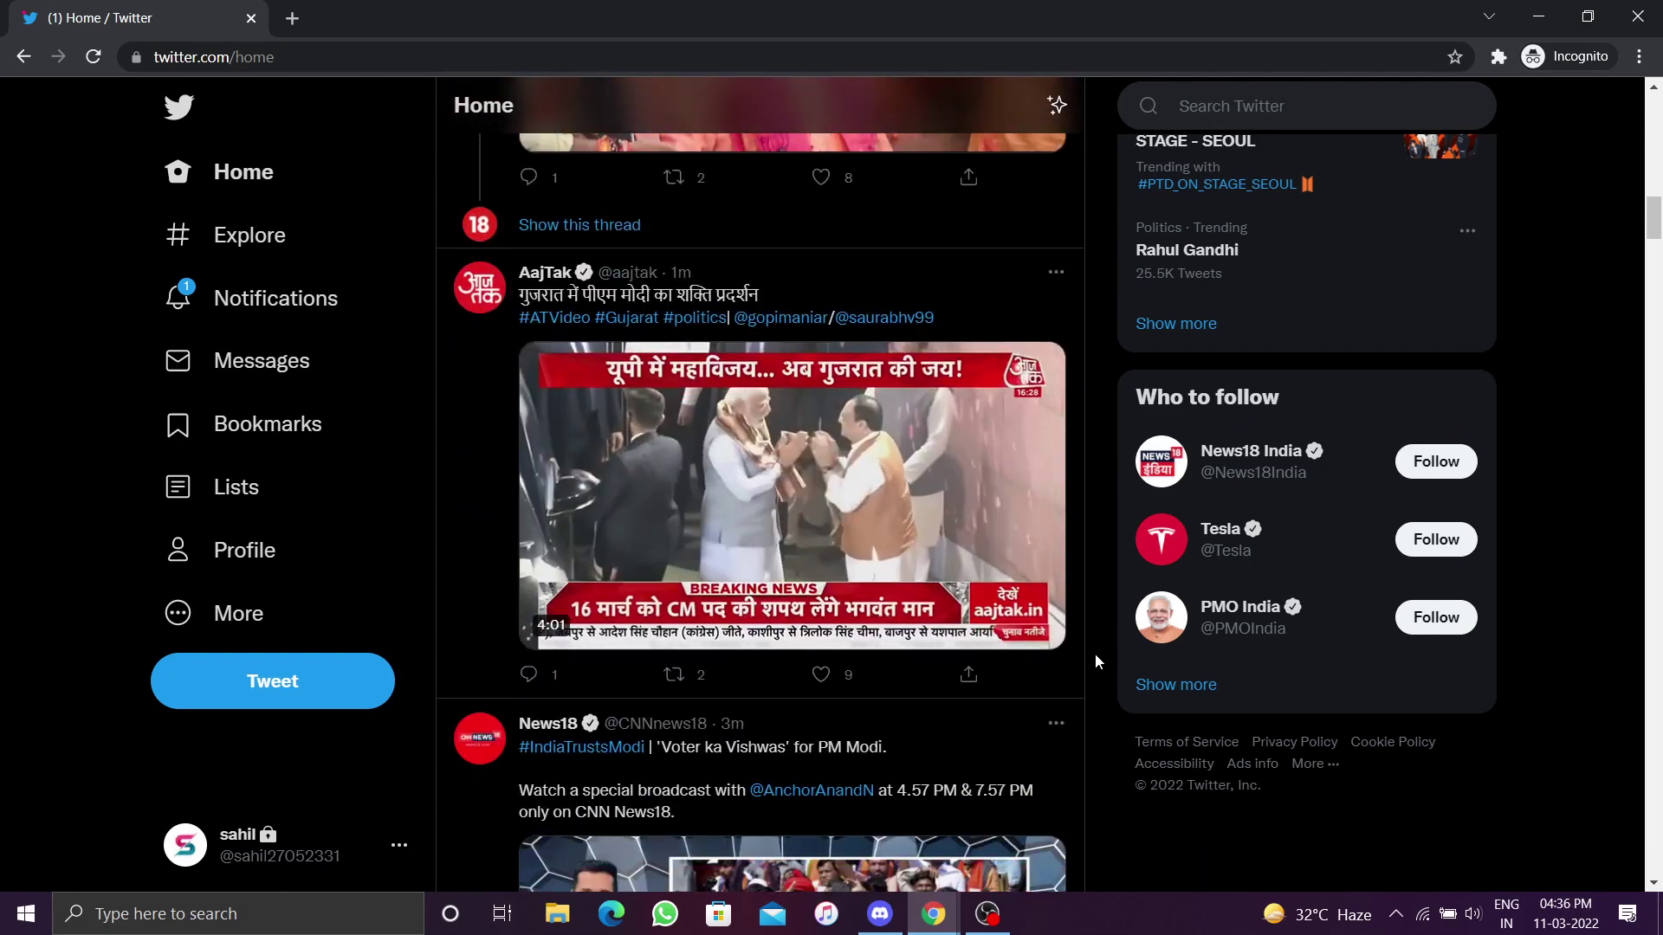
scroll(1095, 653, "down", 10)
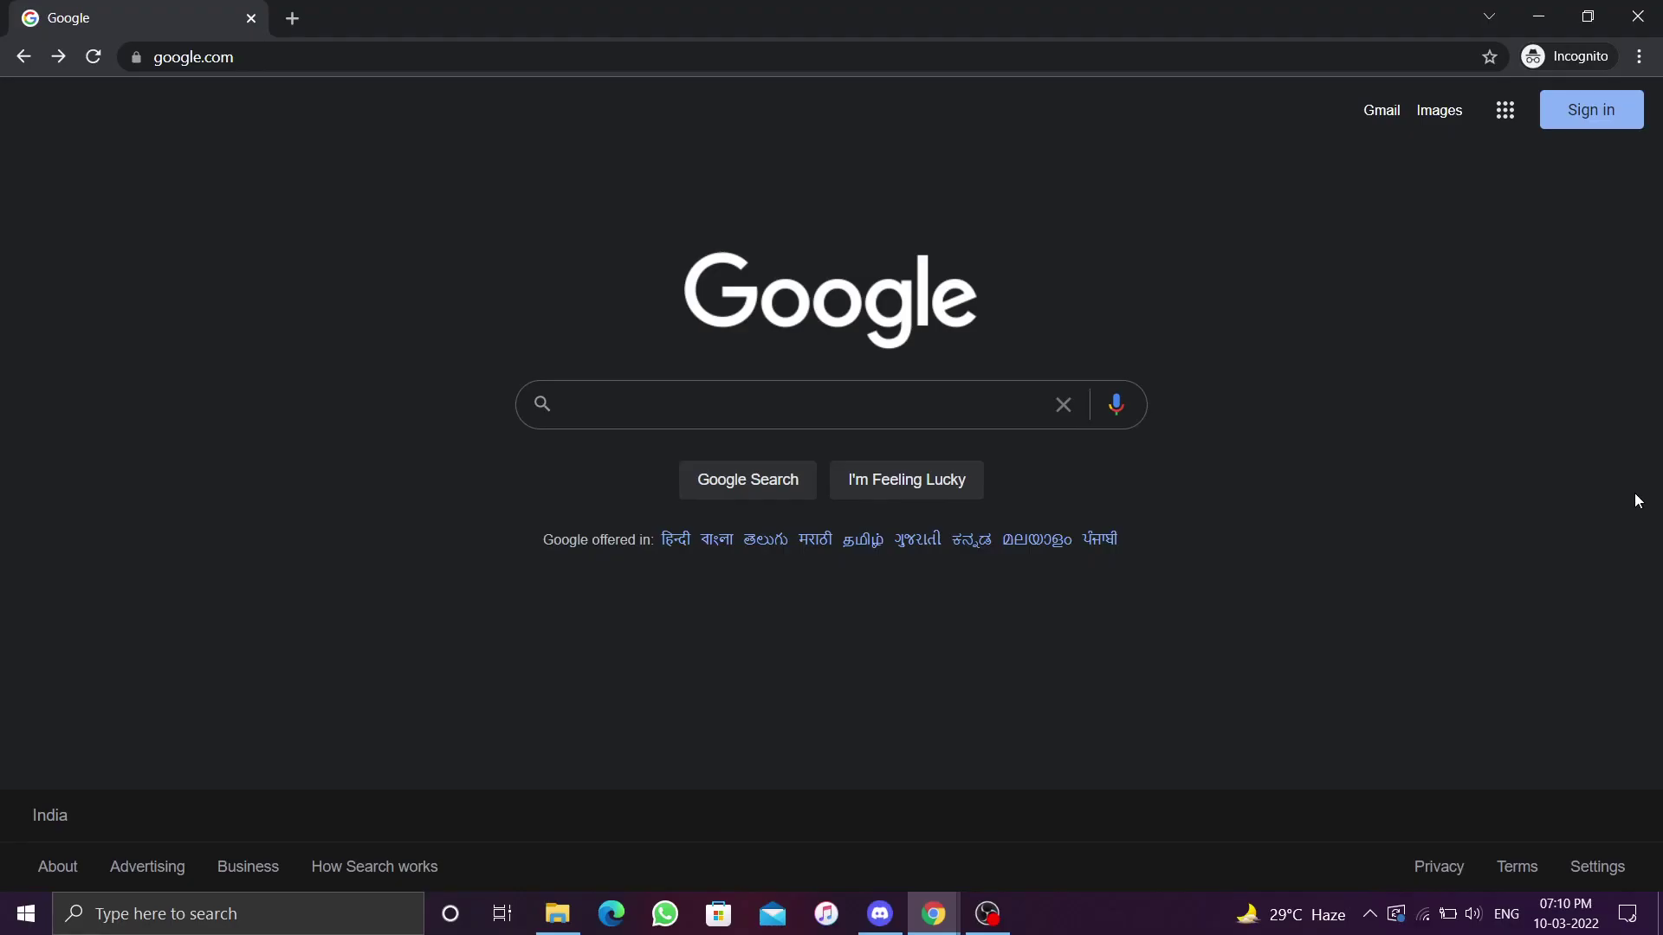
left_click(839, 412)
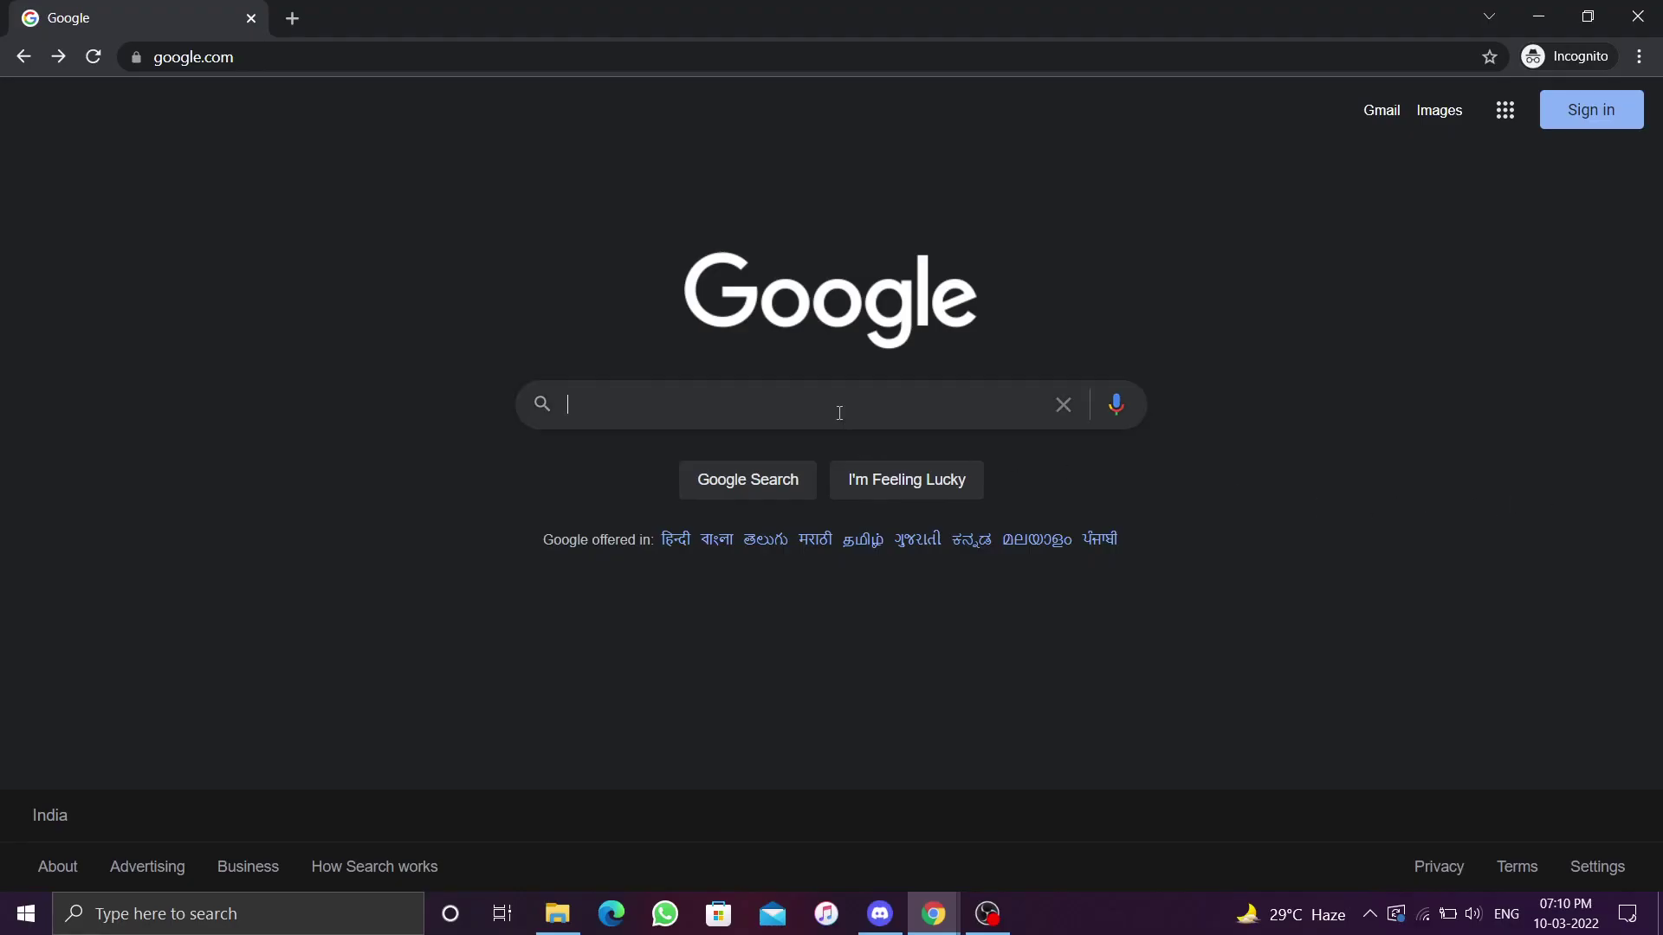
type("twitter")
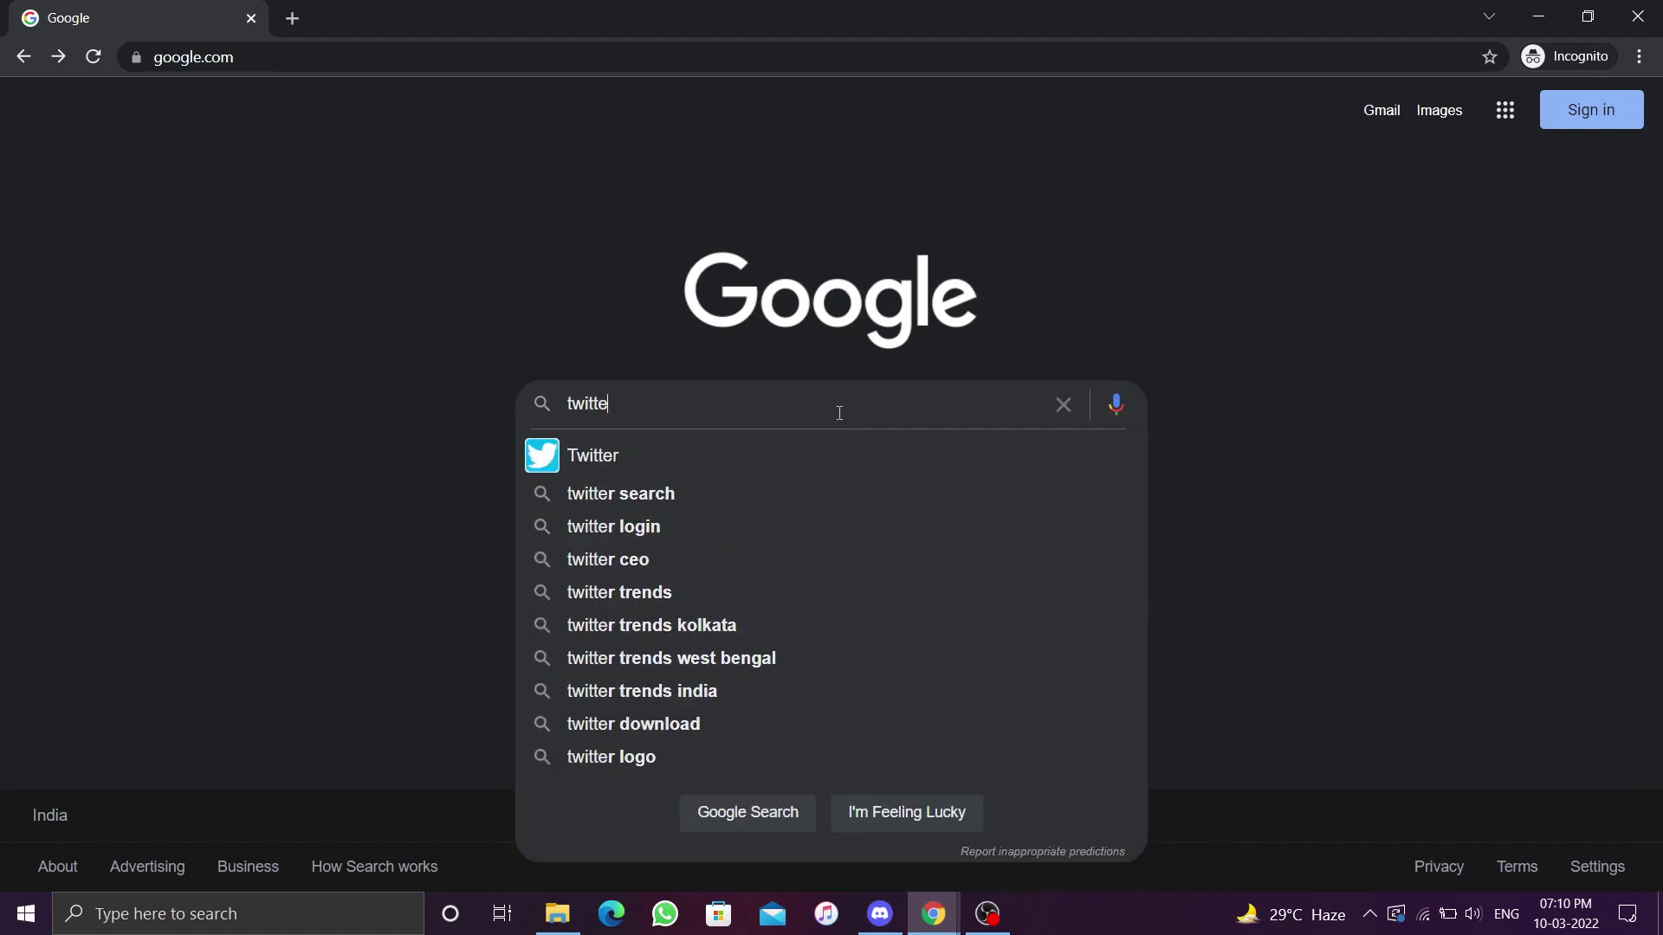
key("Return")
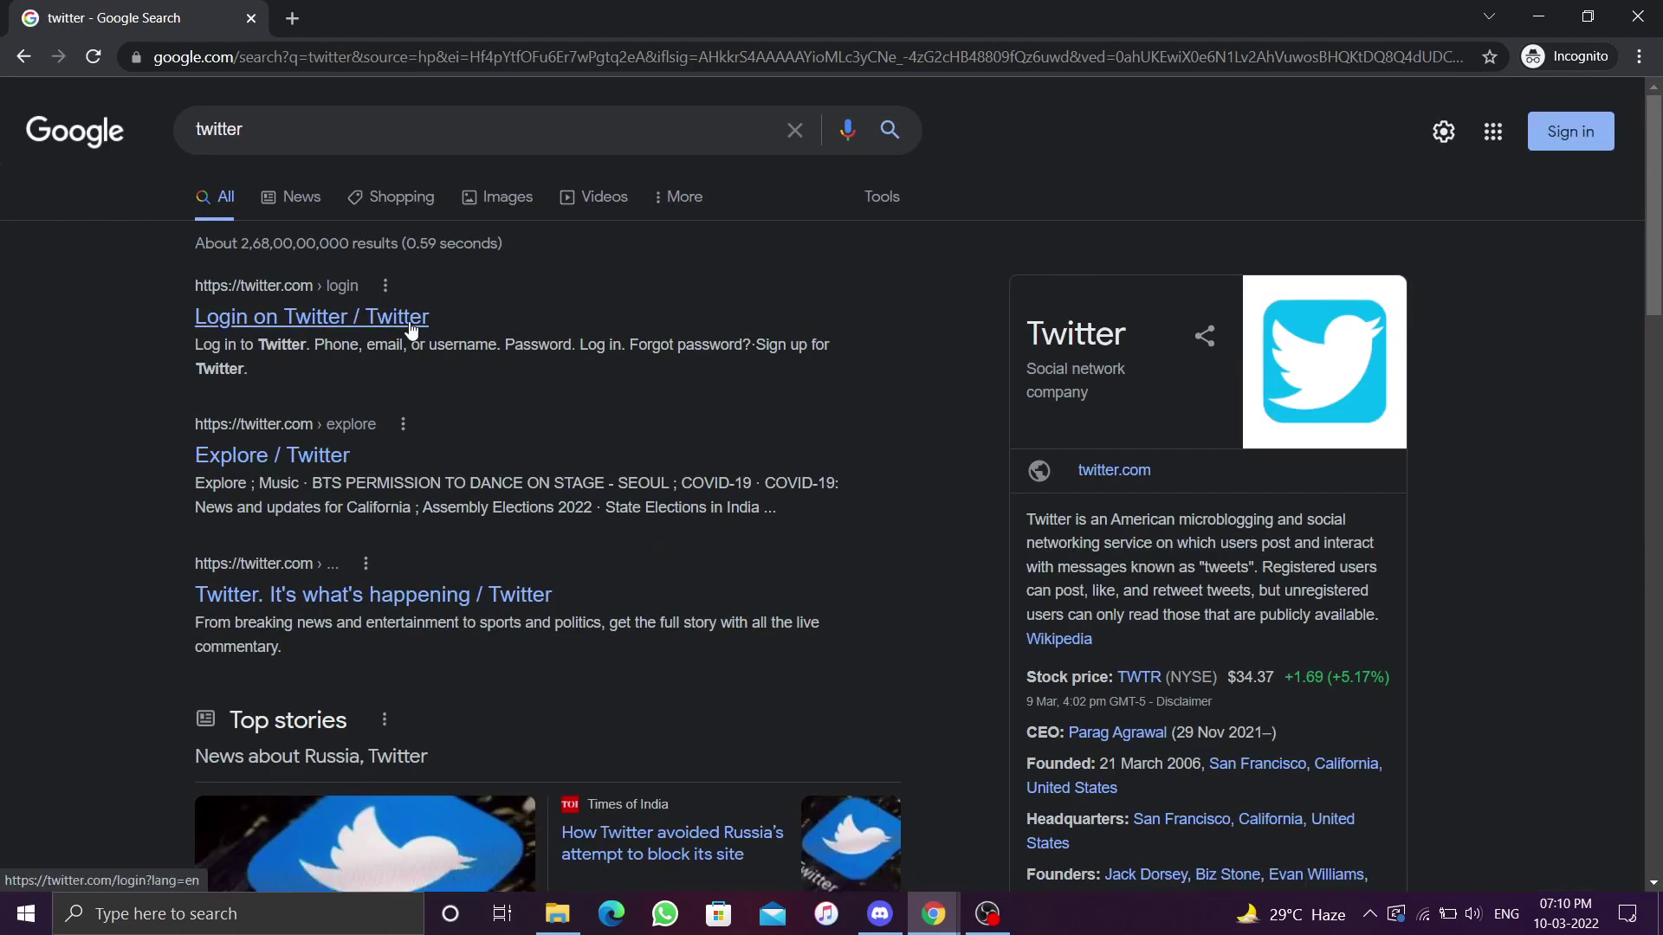
left_click(411, 330)
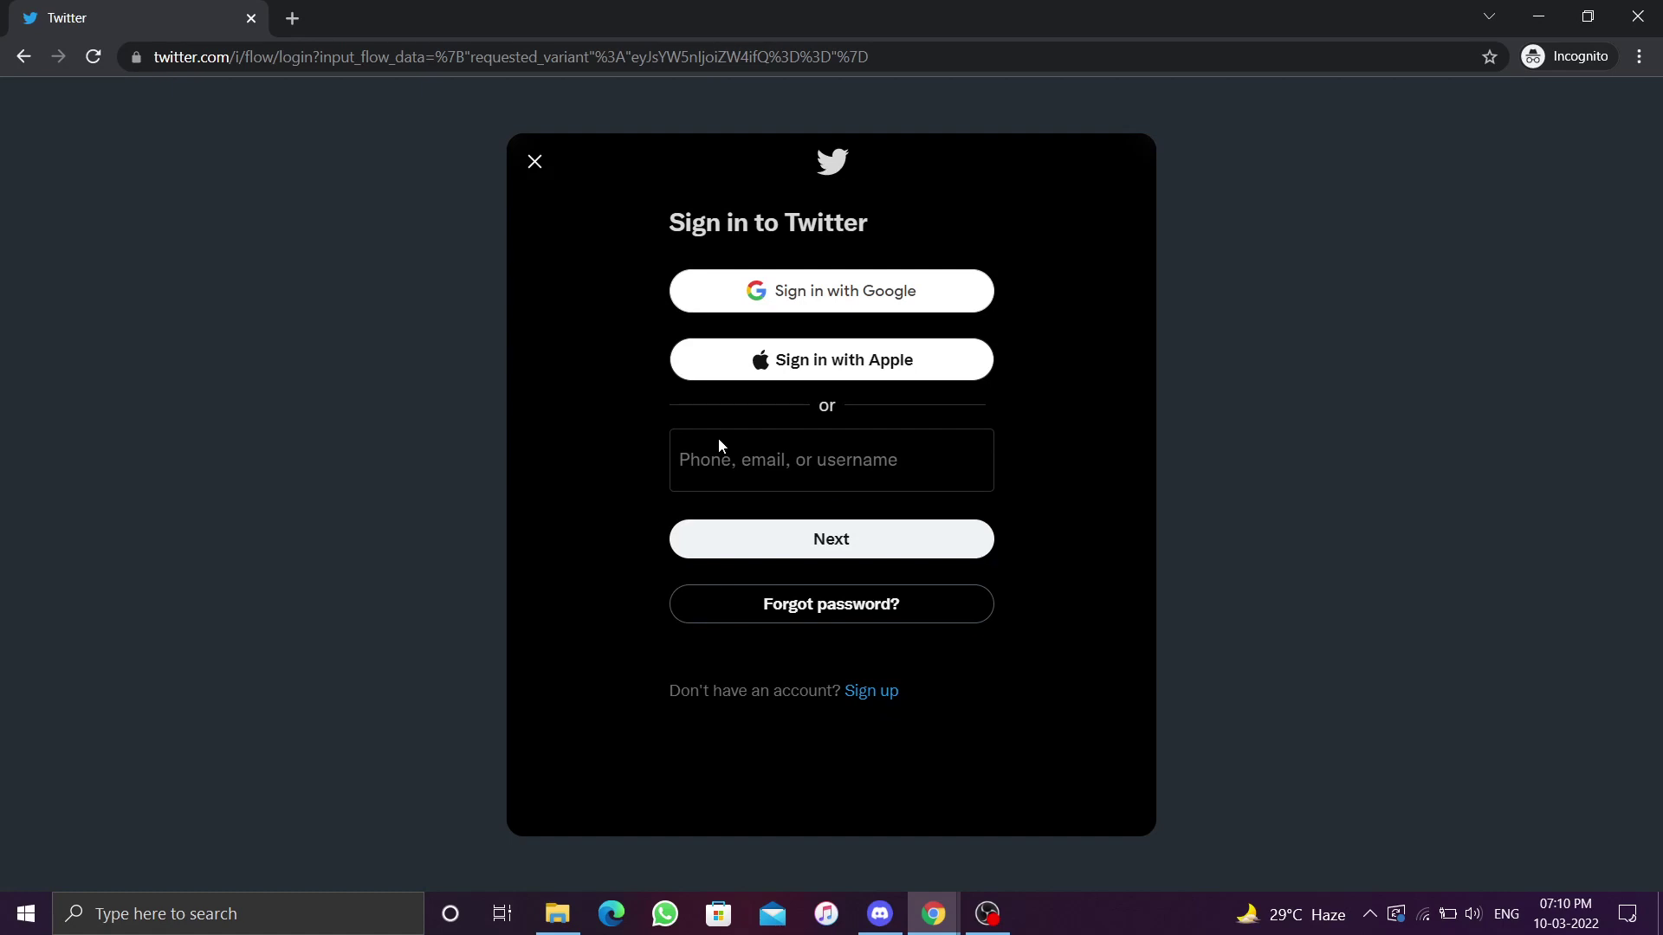
Start a new sign-up, trying Sign up with Google using the Google account's e-mail and password.
left_click(867, 691)
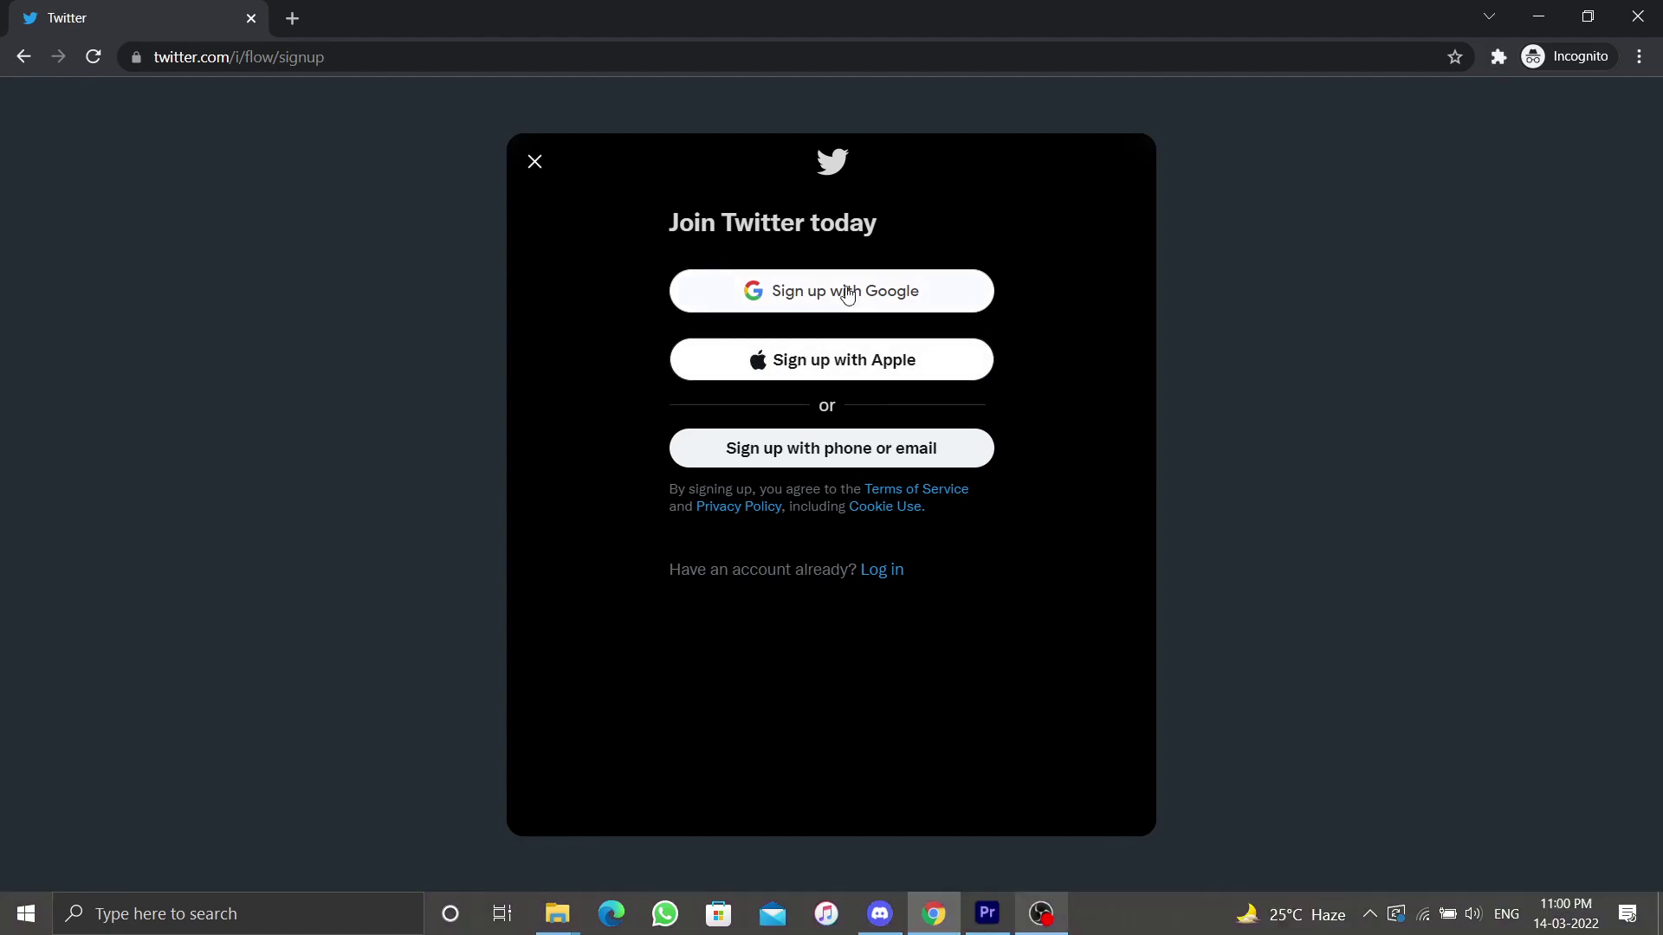
left_click(845, 289)
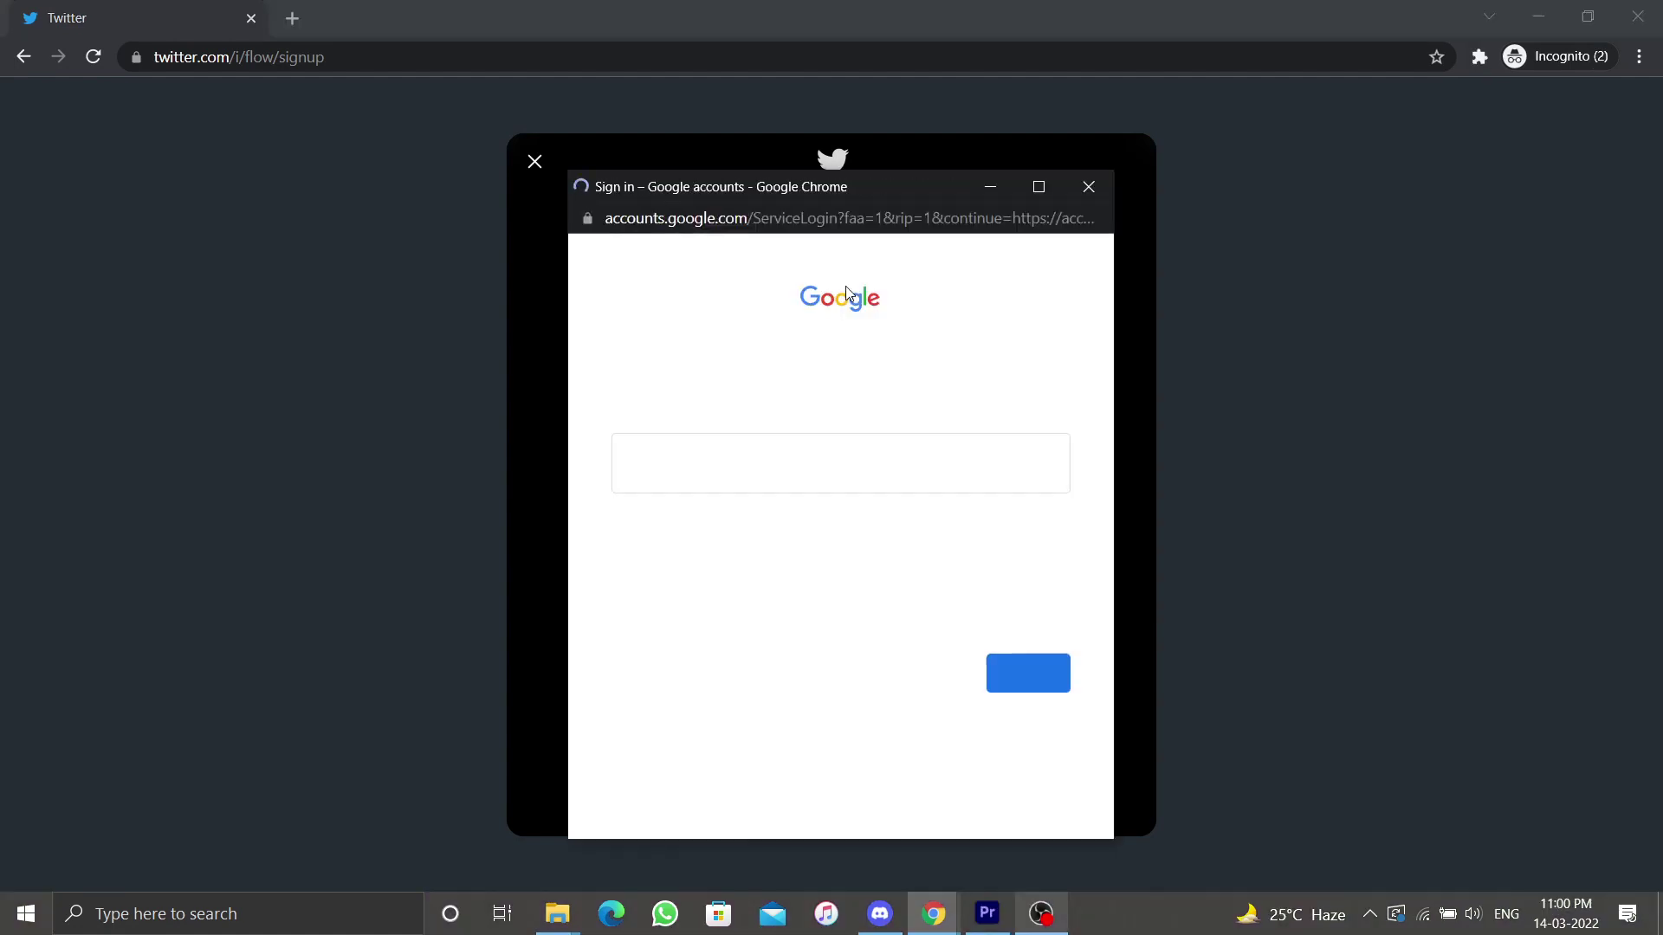
key("ctrl+v")
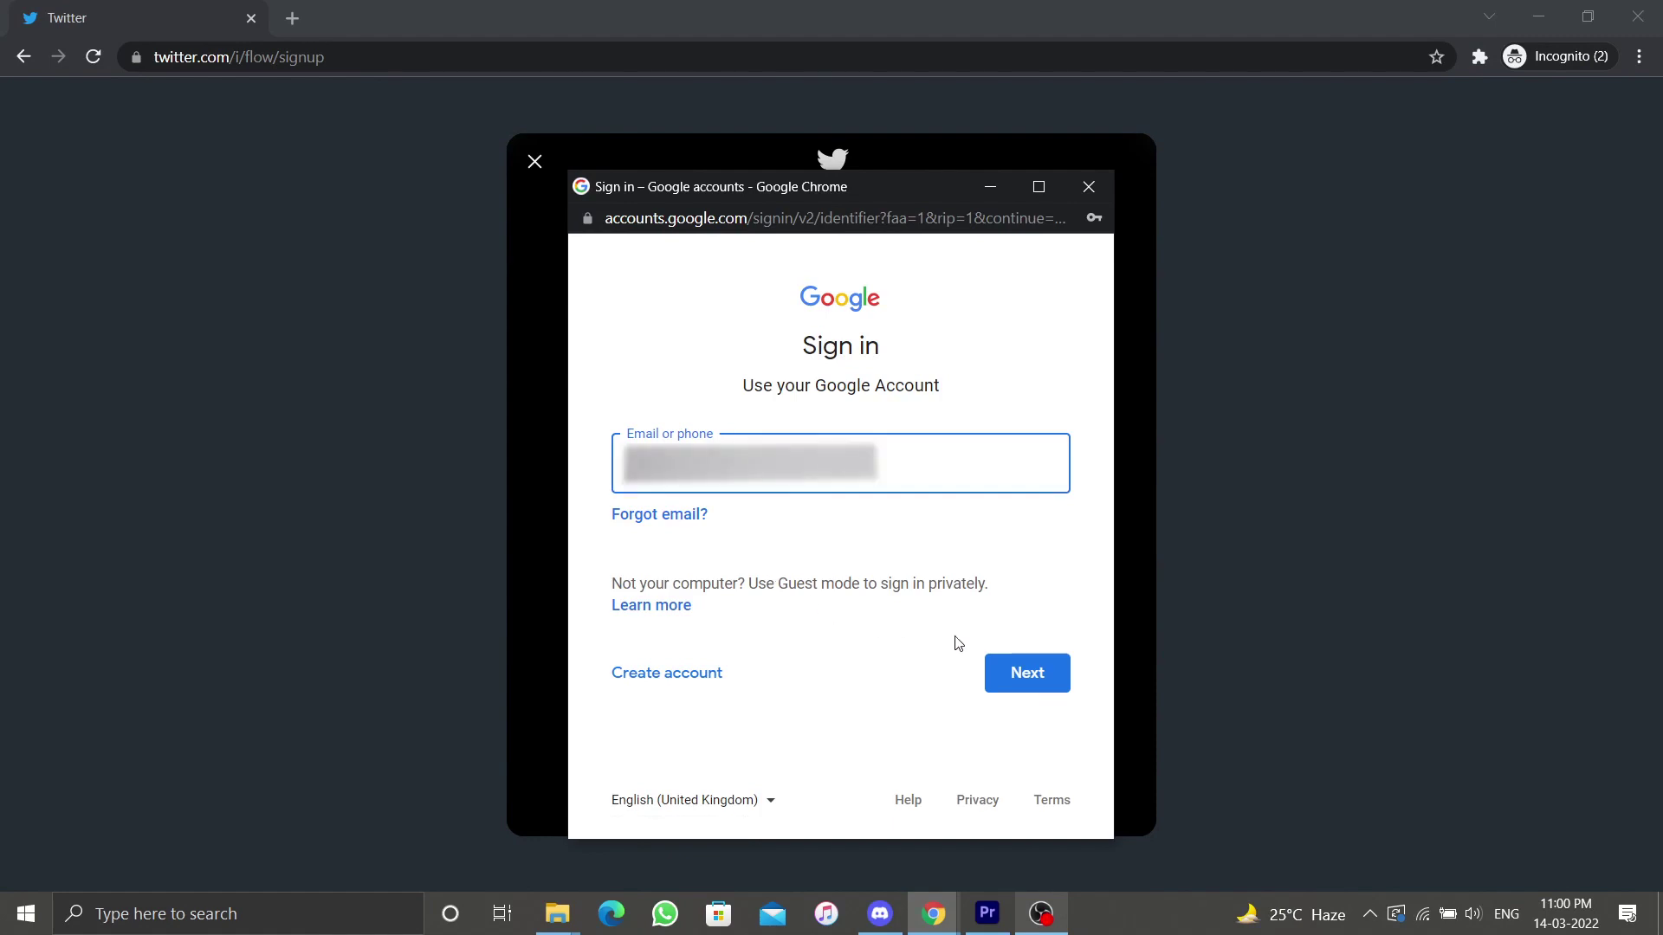
left_click(1021, 668)
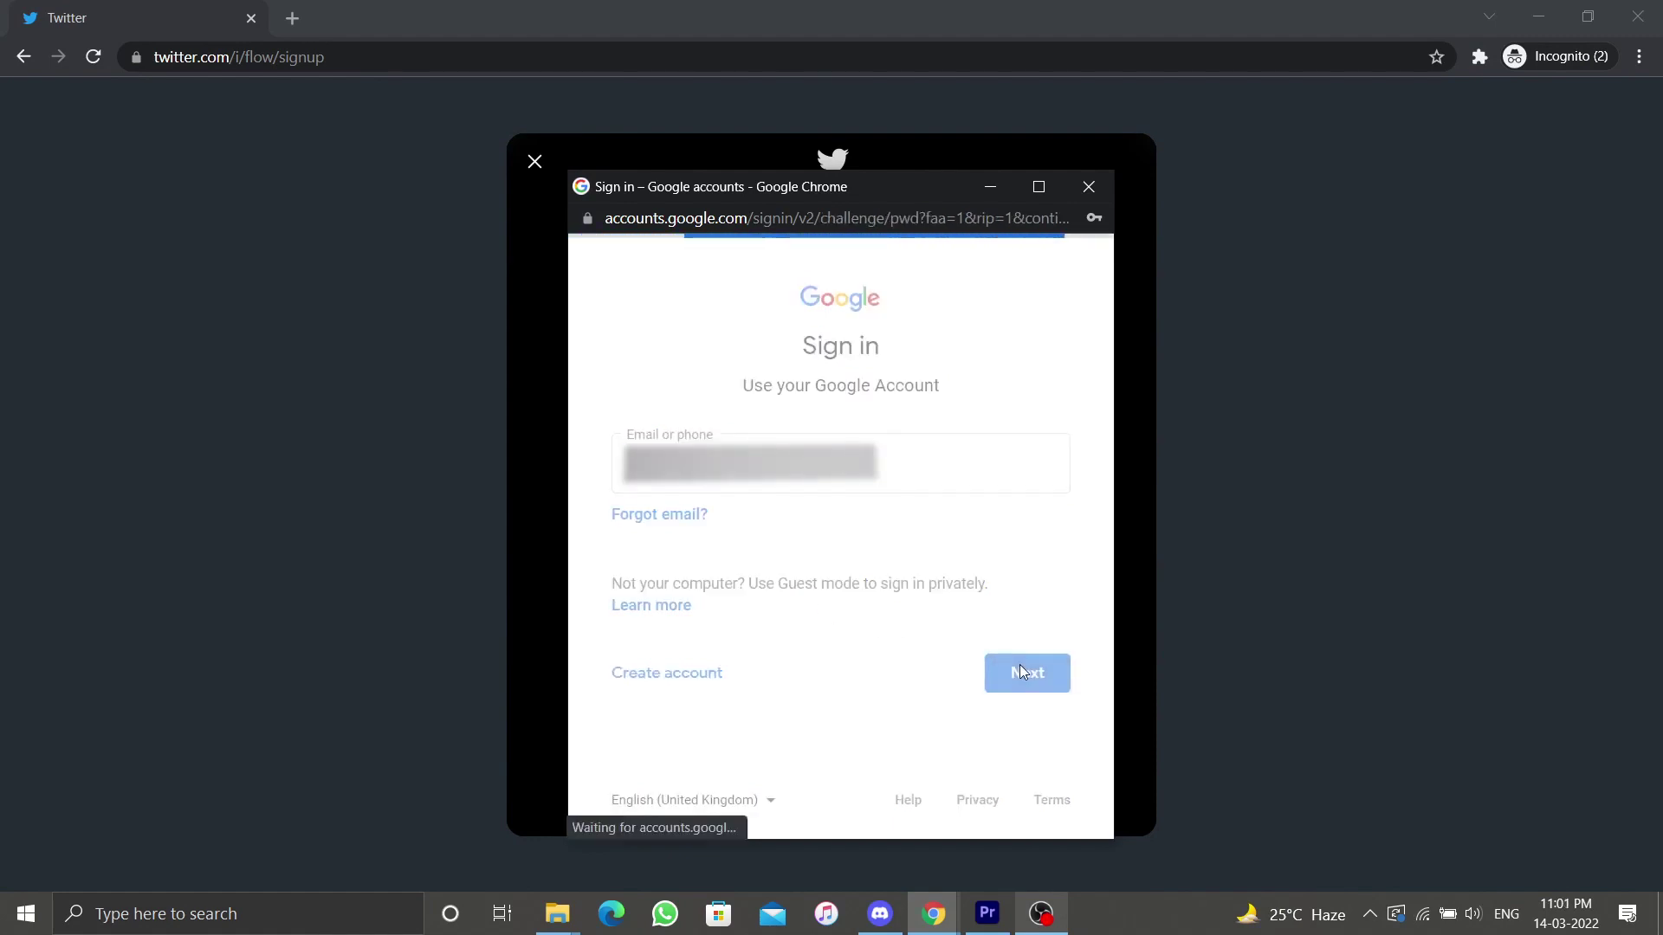
key("ctrl+v")
left_click(1017, 624)
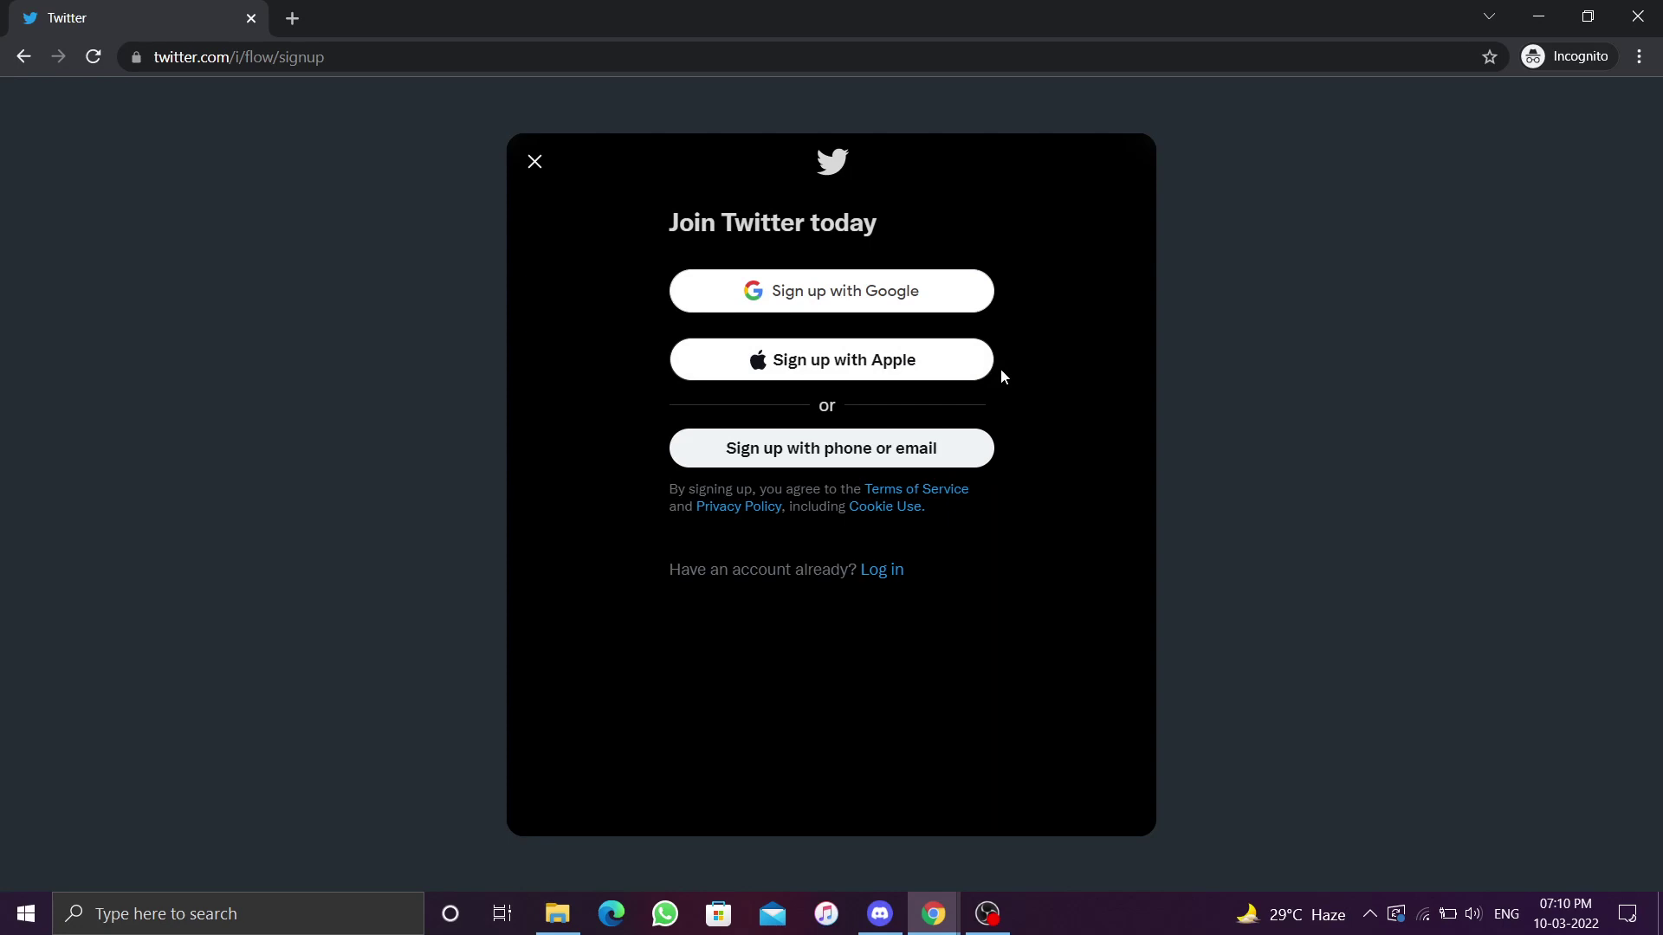
Choose phone-or-email sign-up, enter the display name, and use the account's e-mail instead of phone.
left_click(908, 450)
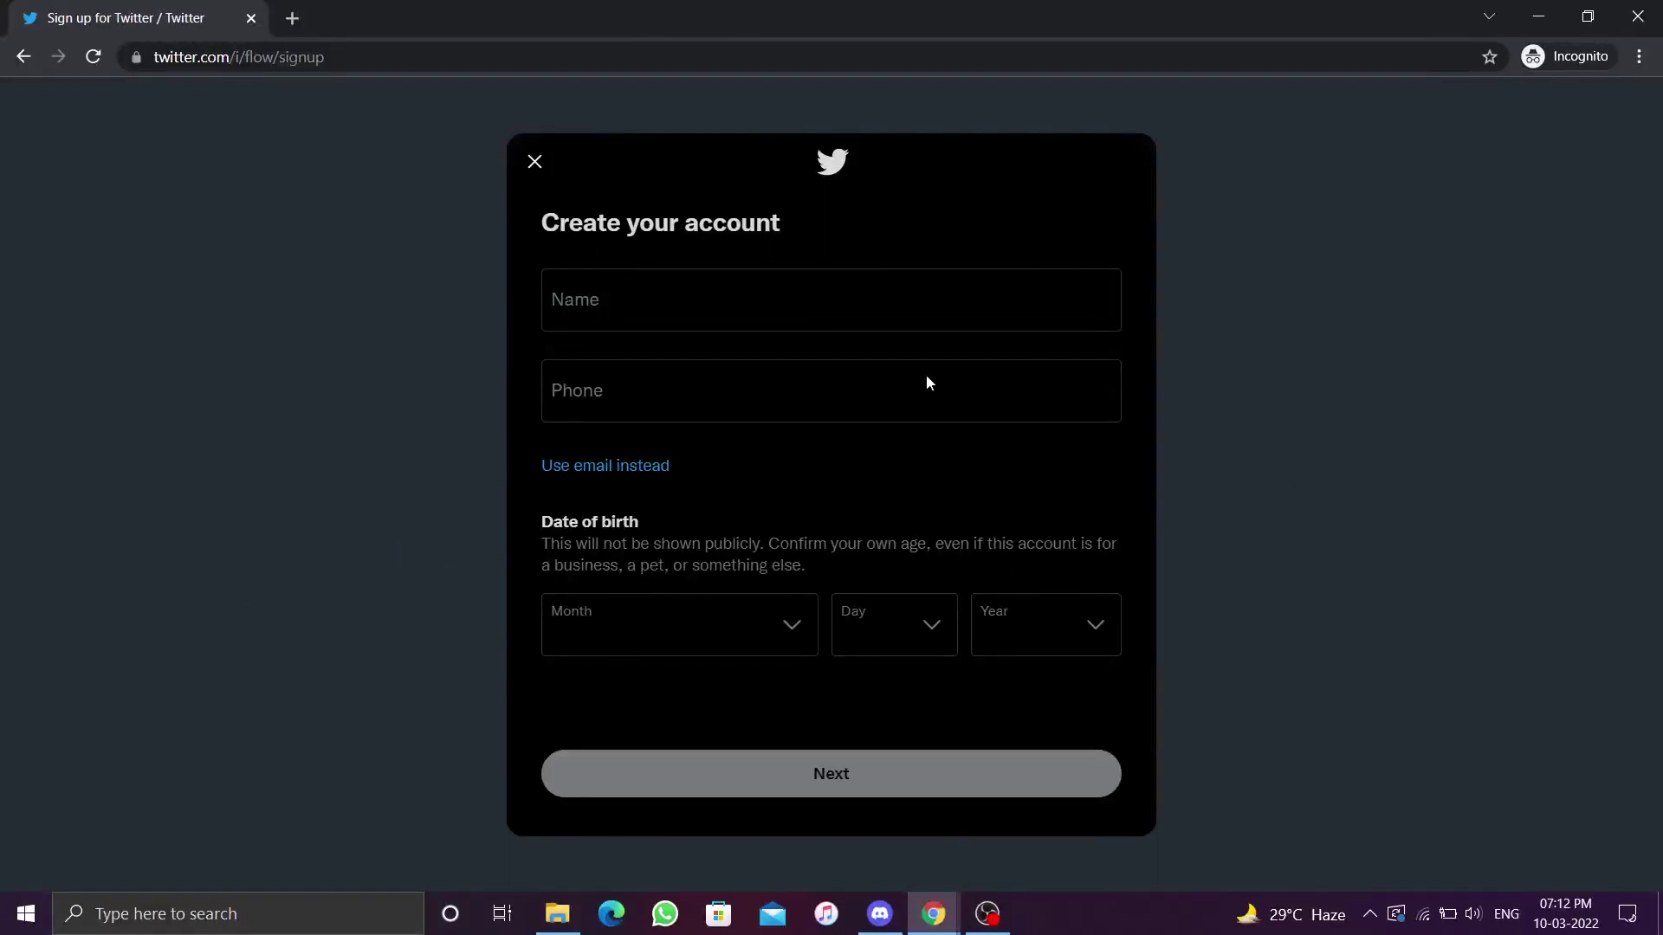
left_click(820, 310)
type("sahi")
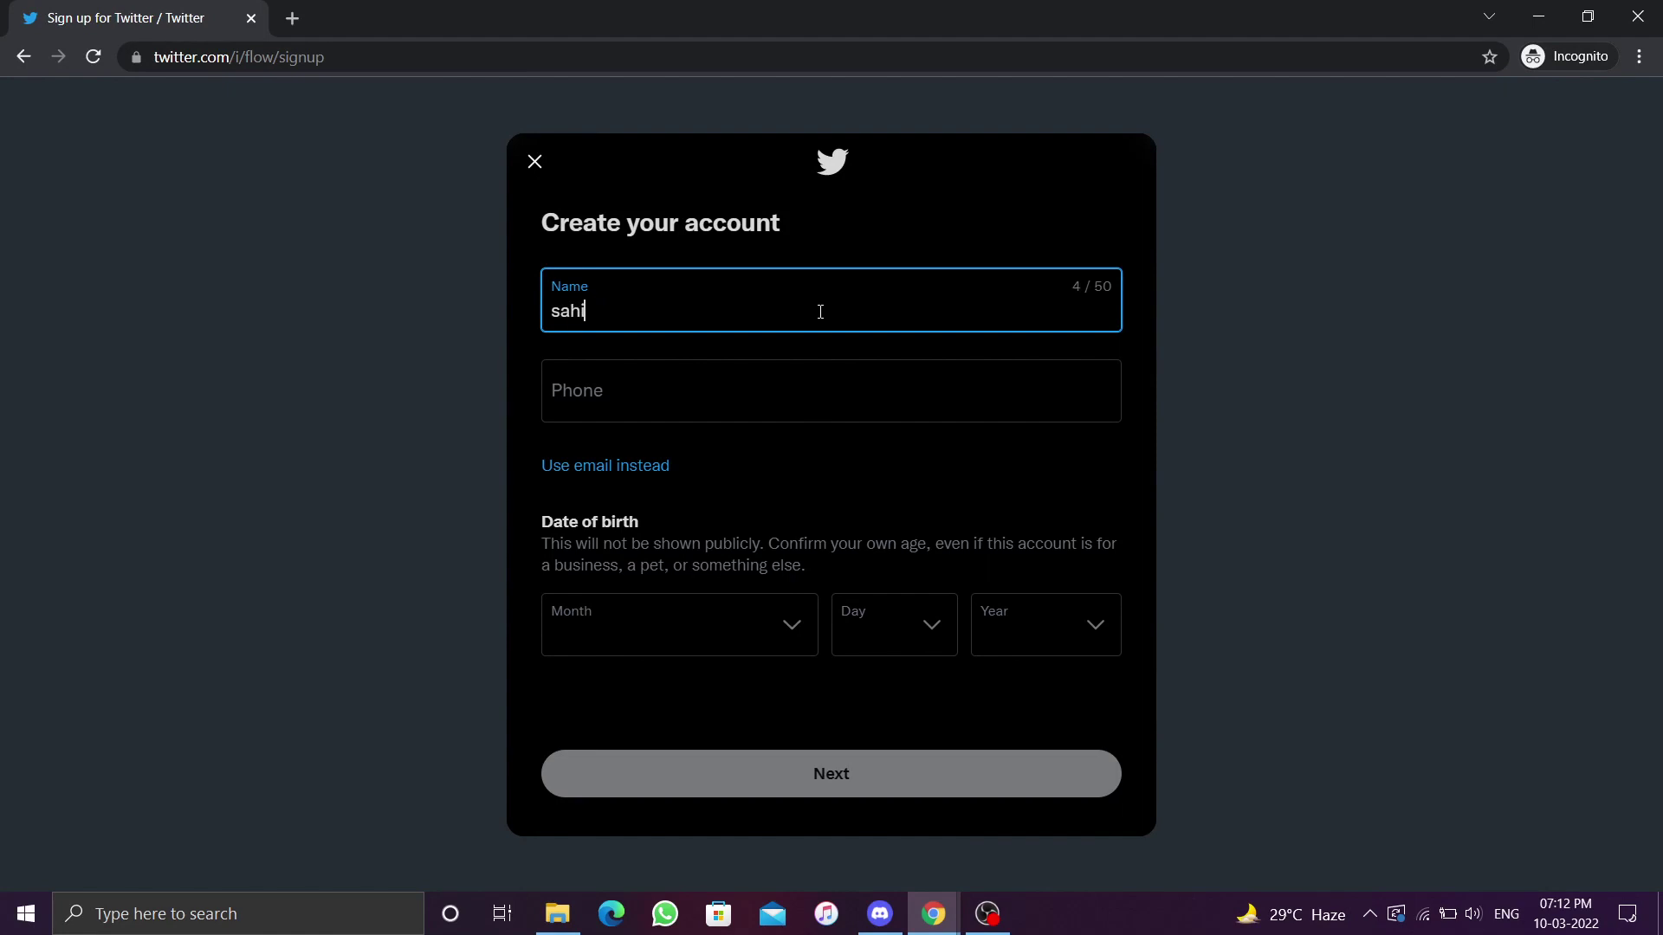
type("l")
left_click(624, 470)
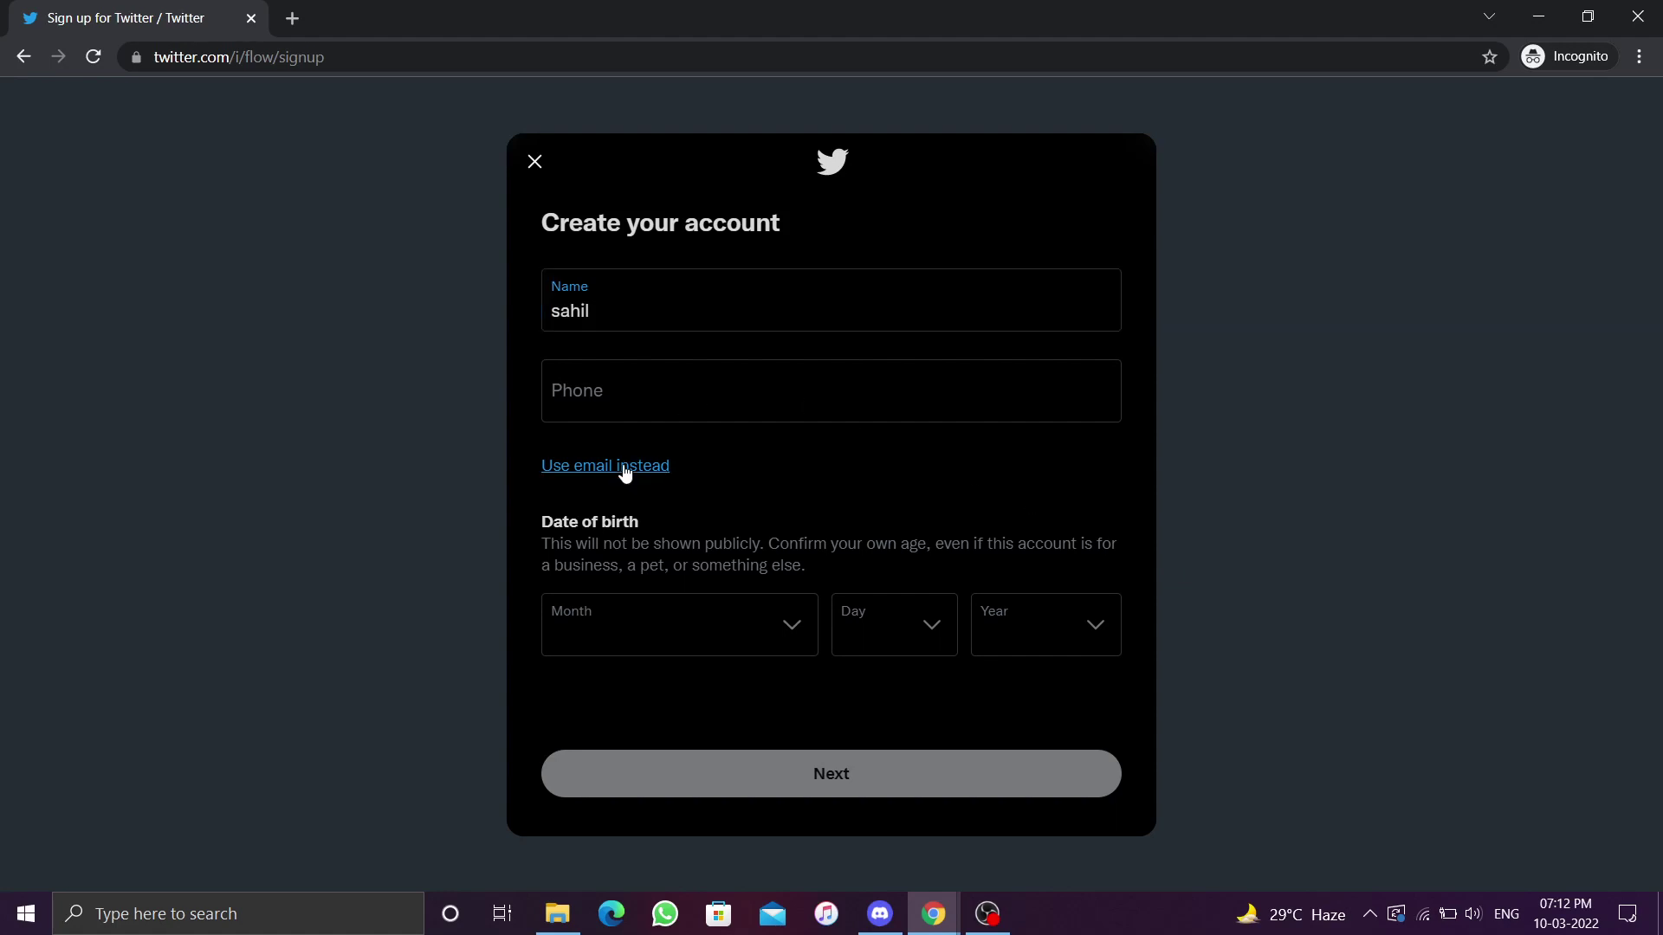
left_click(661, 394)
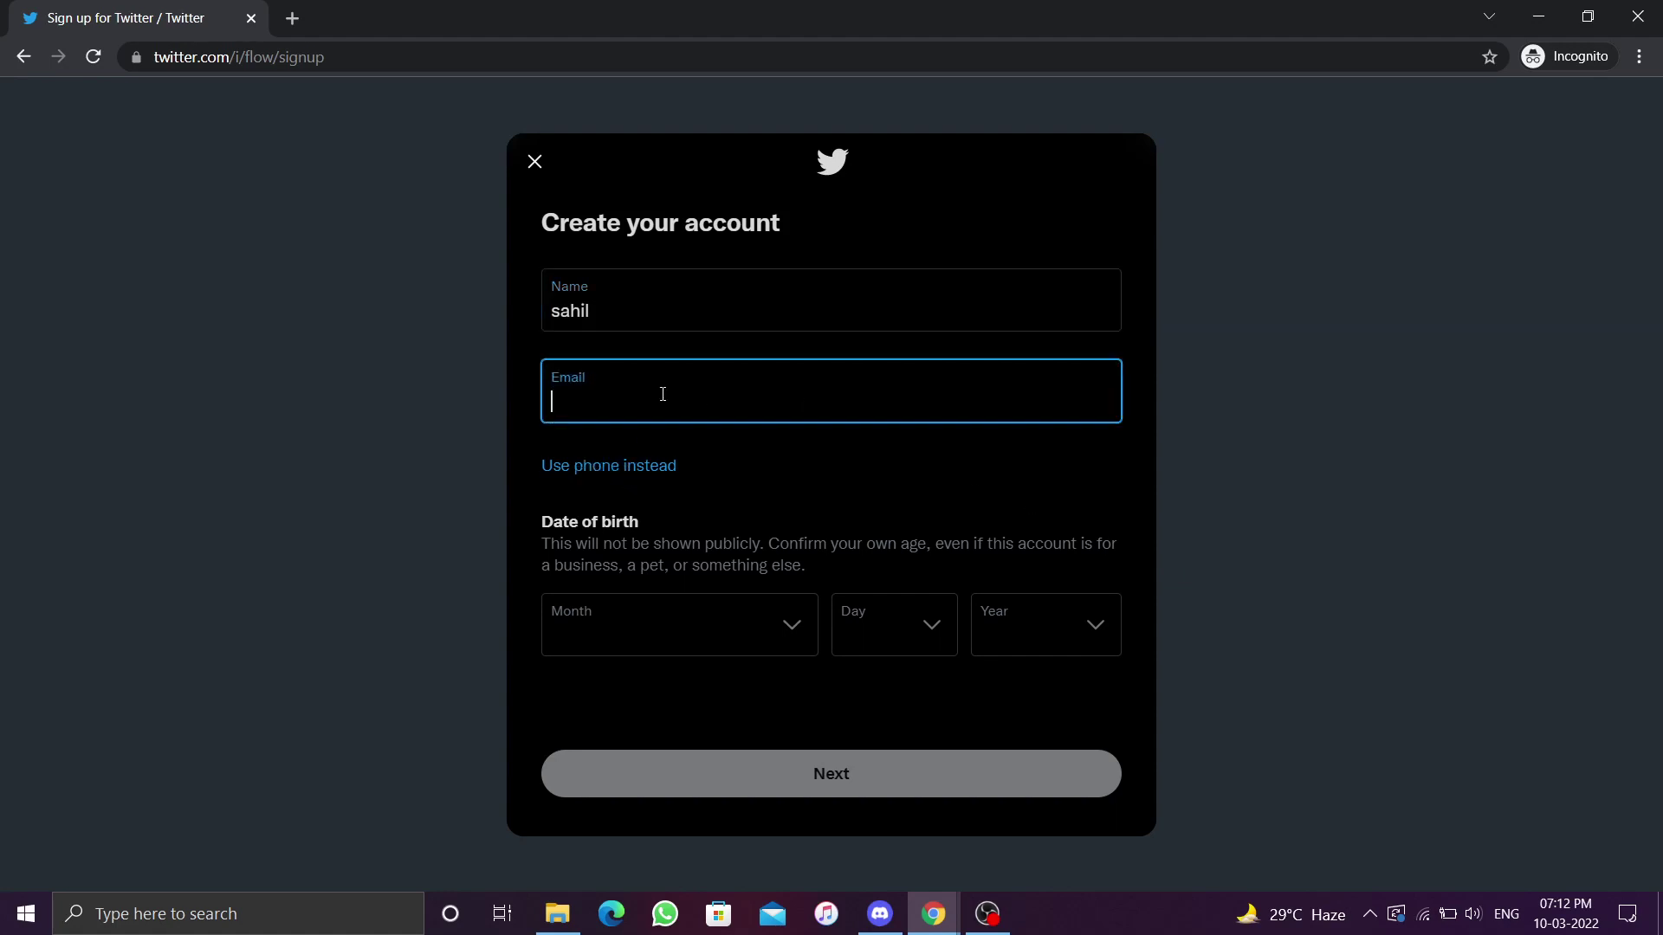
key("ctrl+v")
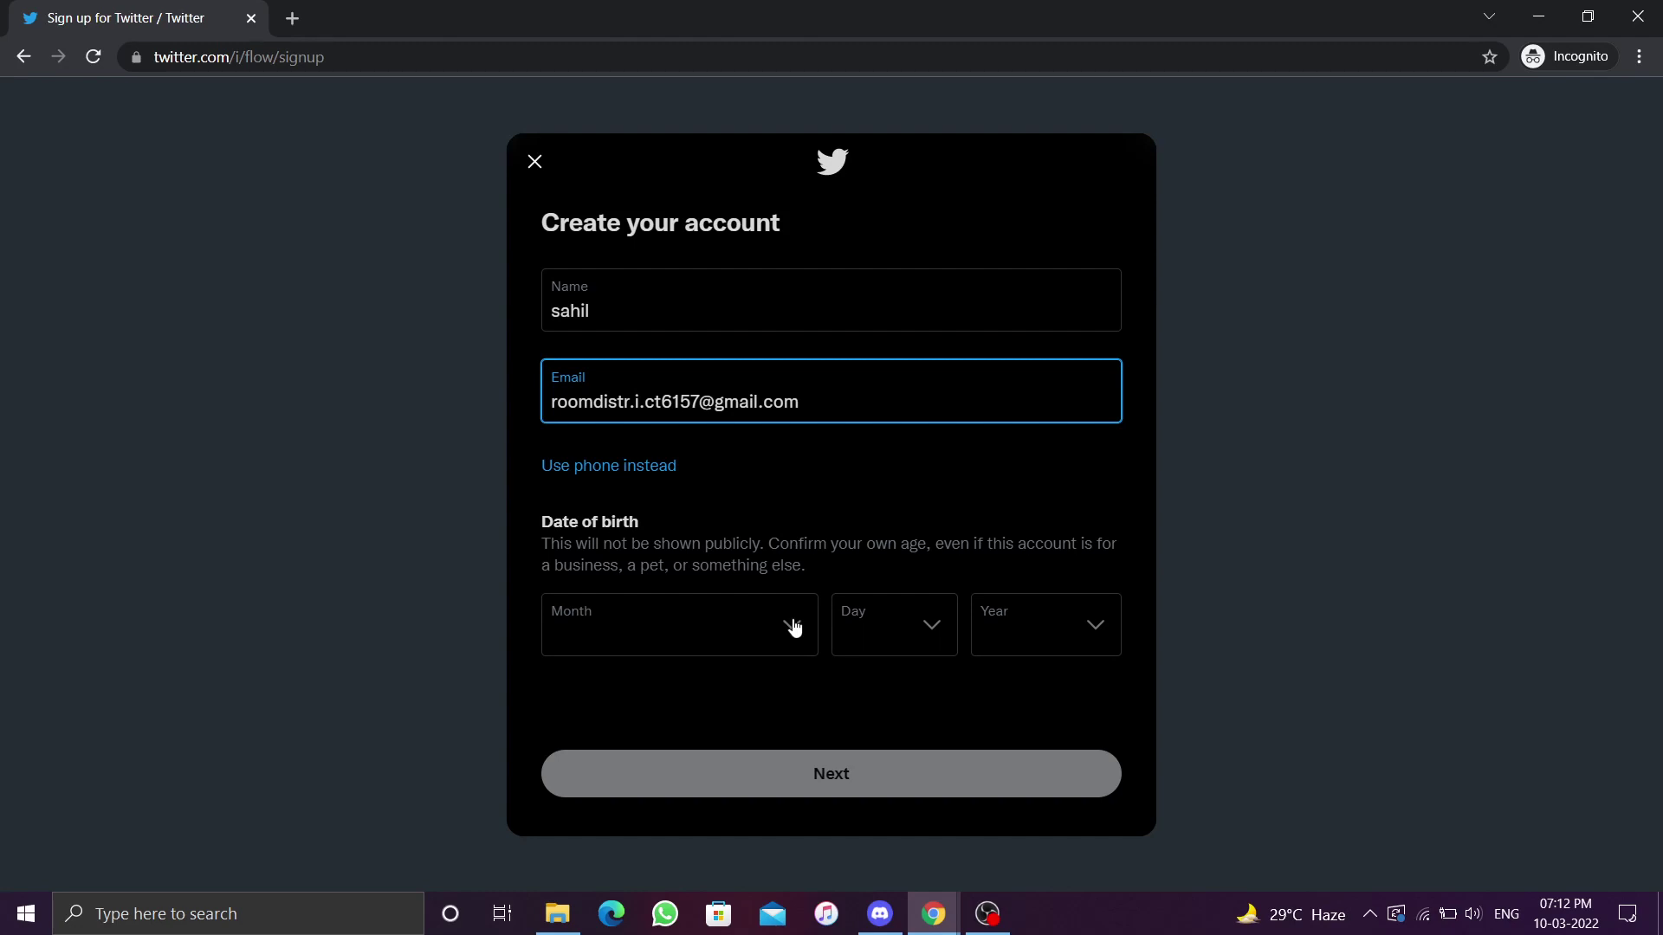
Set the birth date to October 19, 2004 and continue.
left_click(793, 627)
key("Escape")
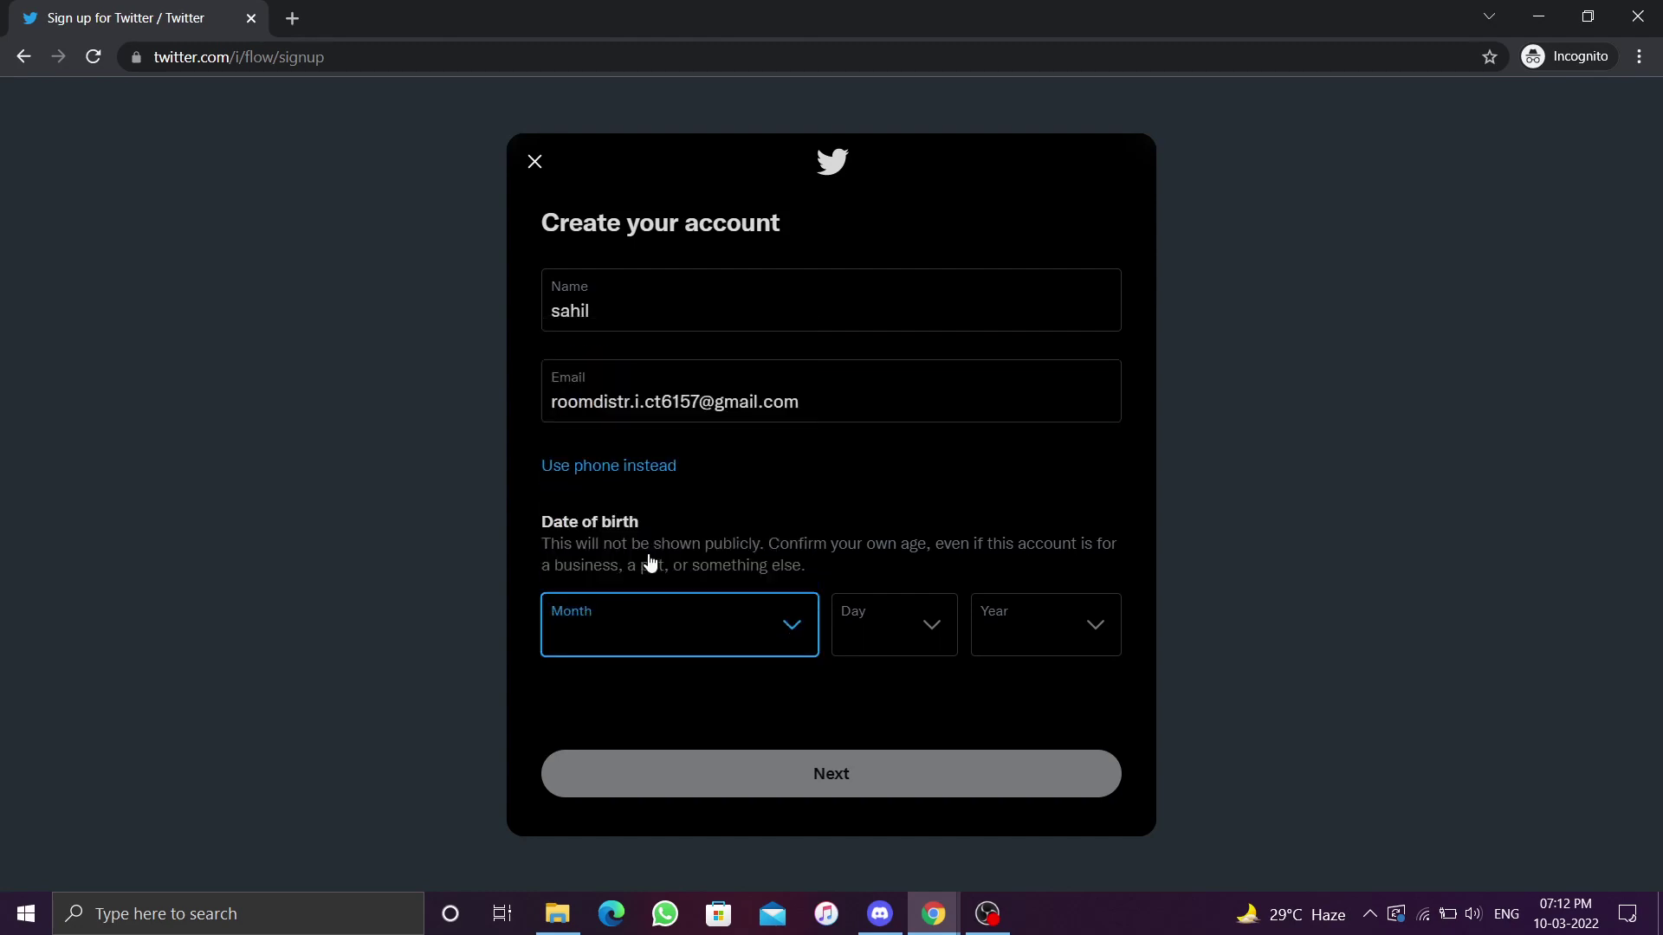
key("o")
left_click(917, 634)
scroll(892, 554, "down", 1)
left_click(891, 553)
left_click(1037, 623)
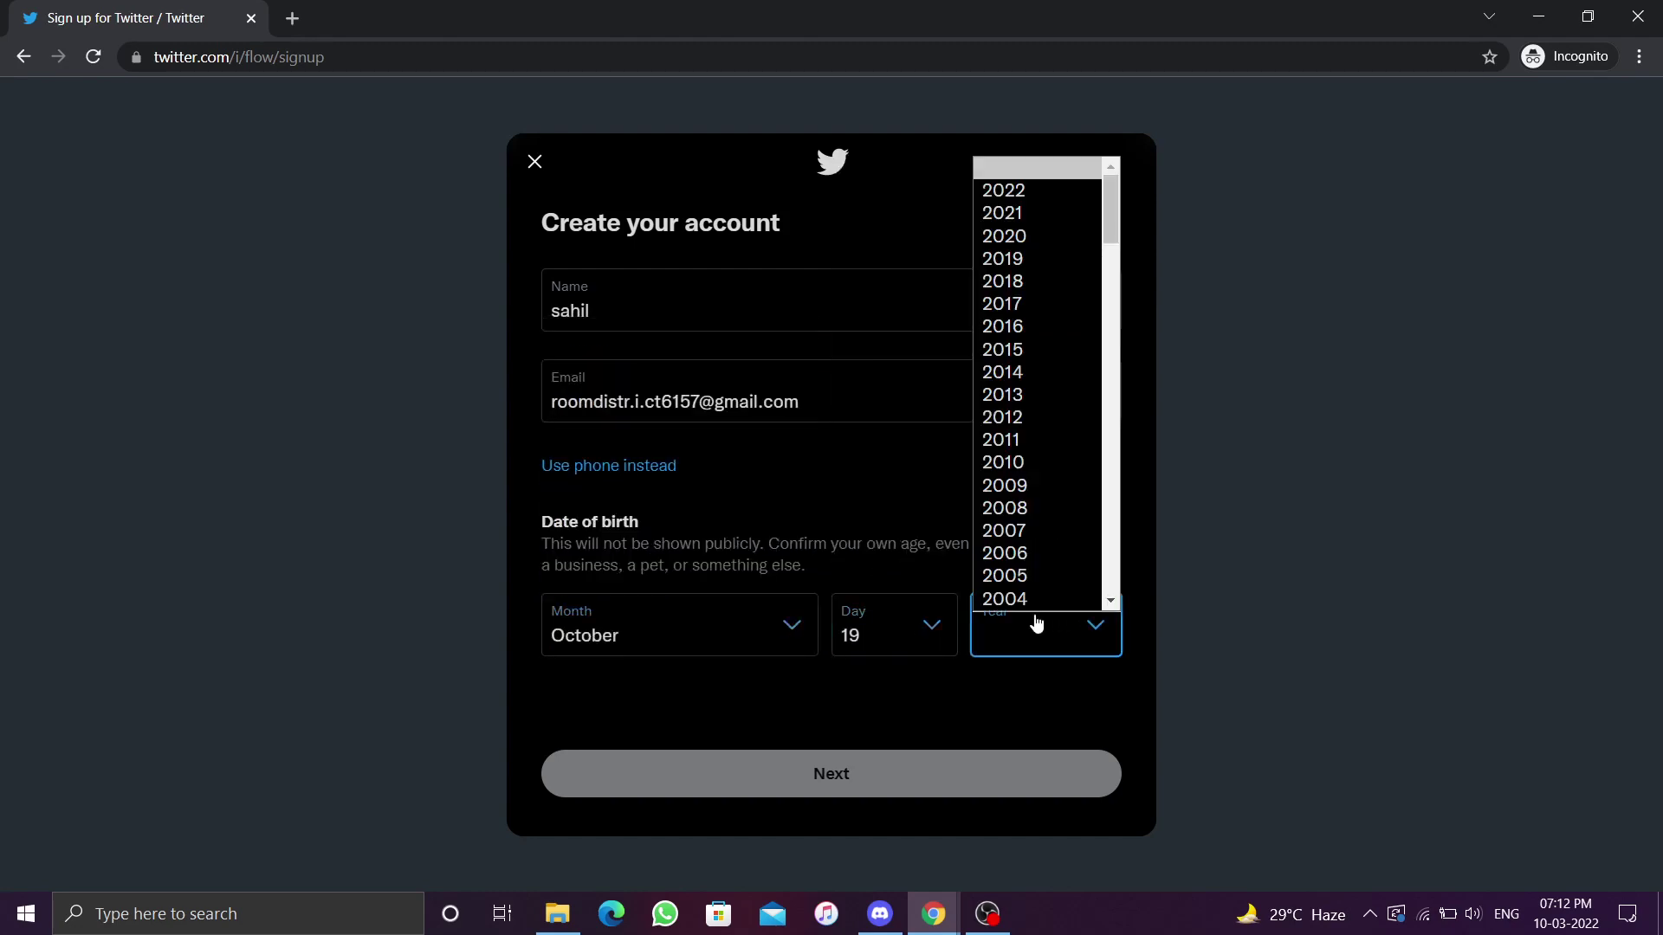
scroll(1030, 598, "down", 1)
left_click(1026, 573)
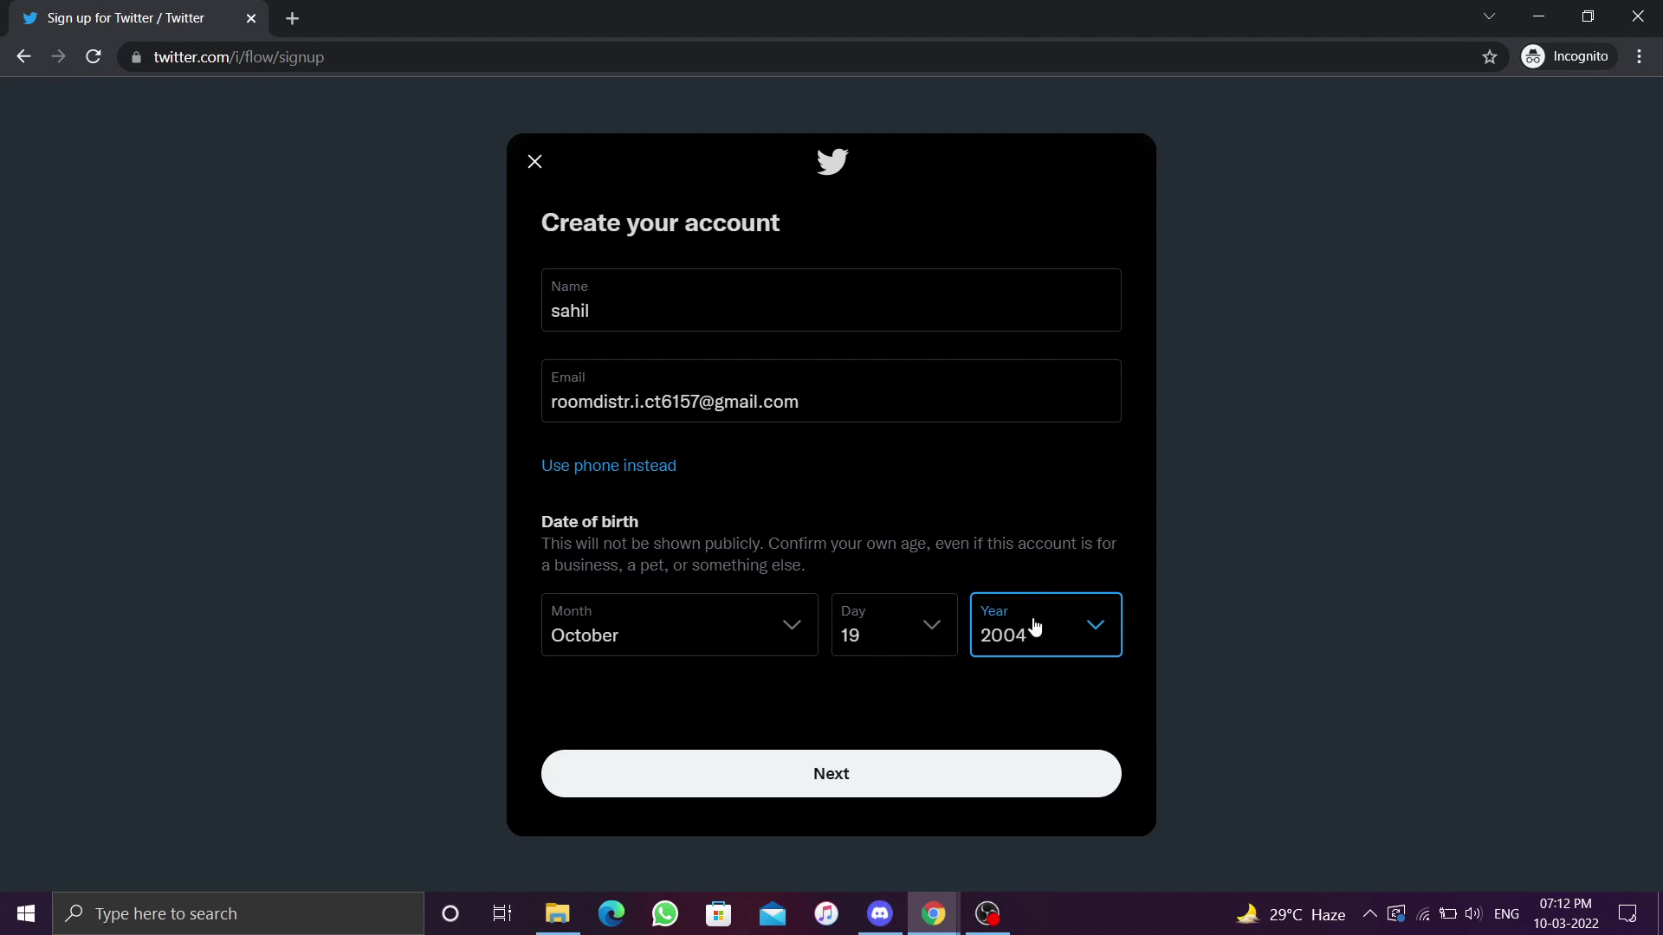
left_click(920, 780)
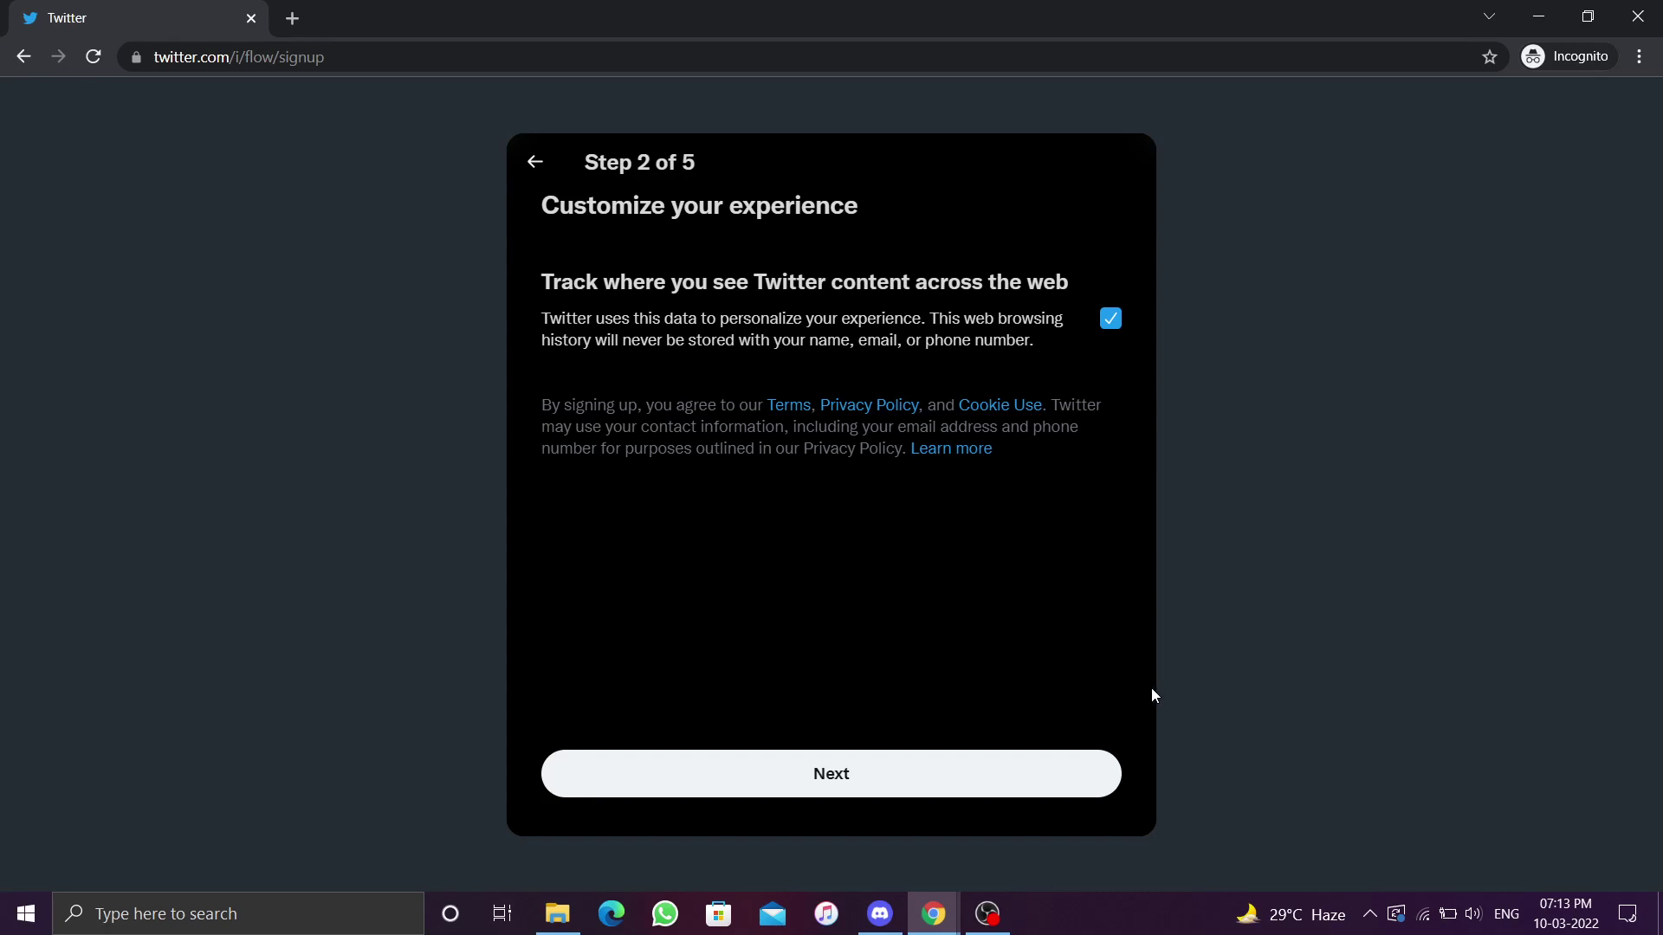
Submit the sign-up, enter the e-mailed verification code, and type the account password.
left_click(931, 771)
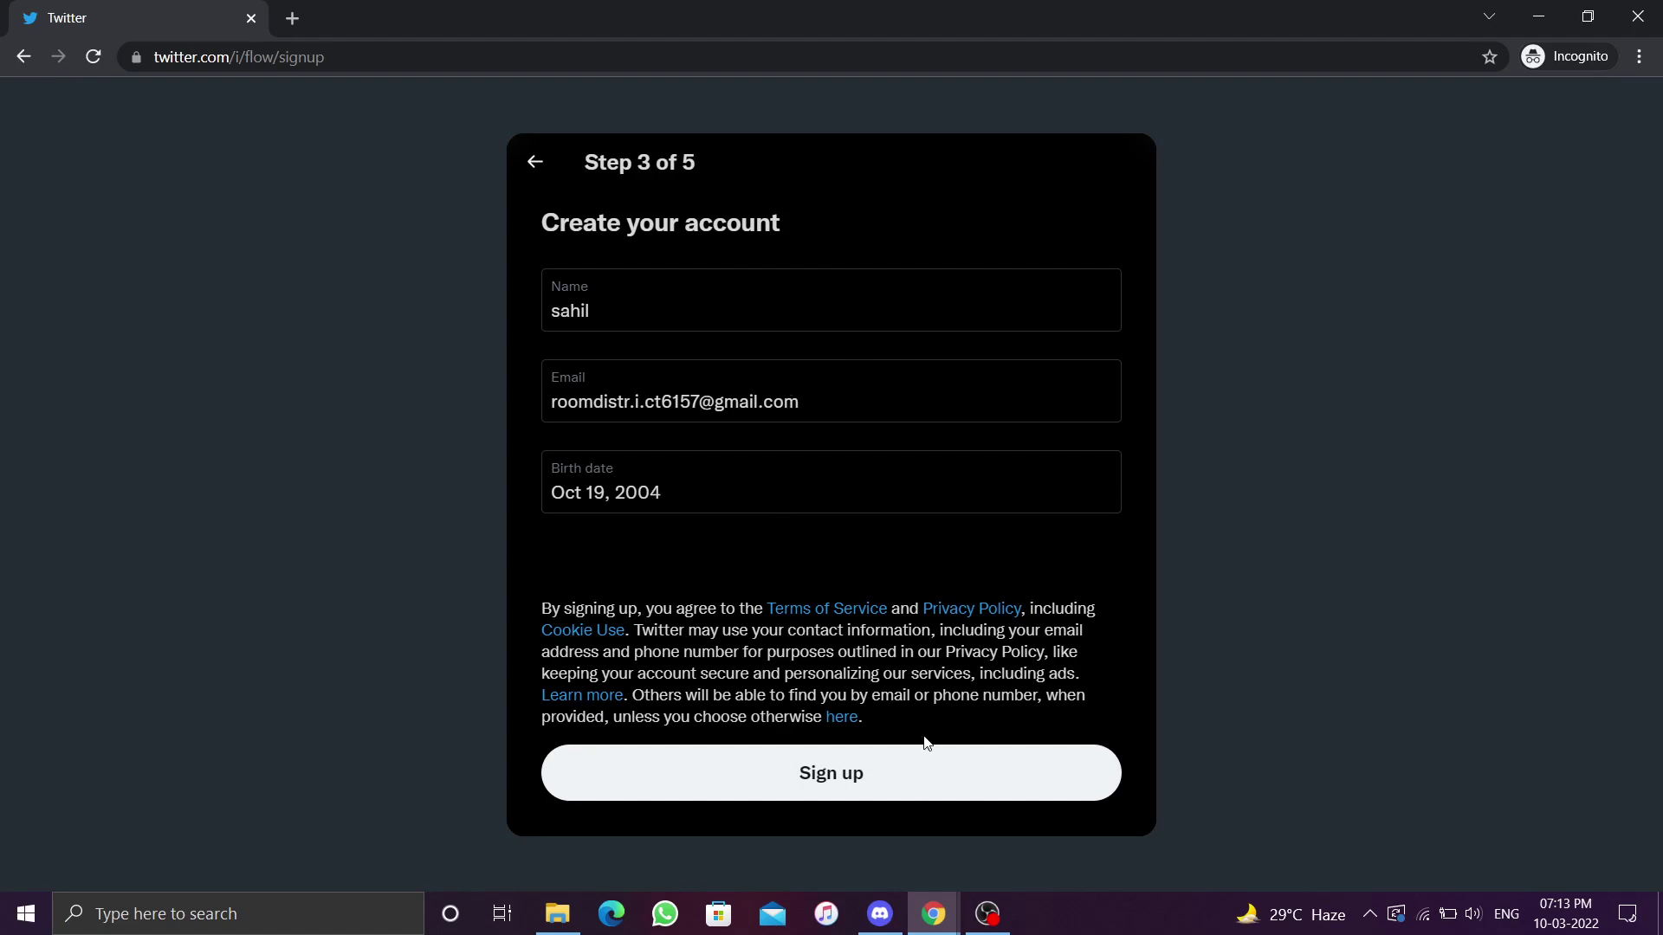
left_click(906, 780)
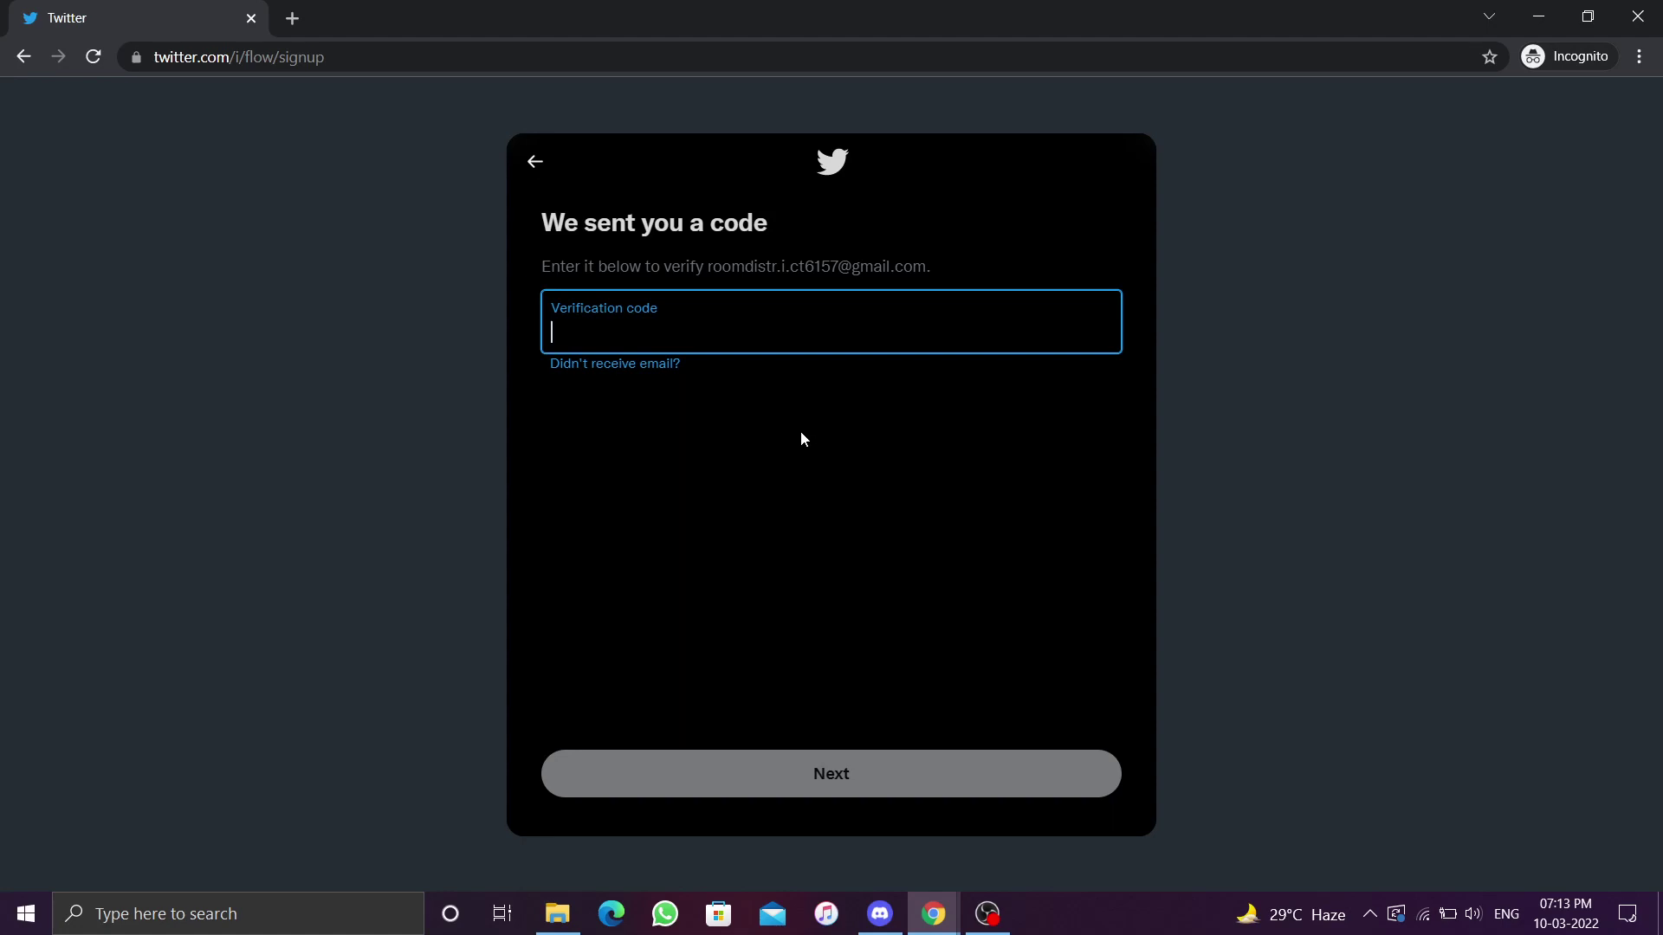
left_click(680, 364)
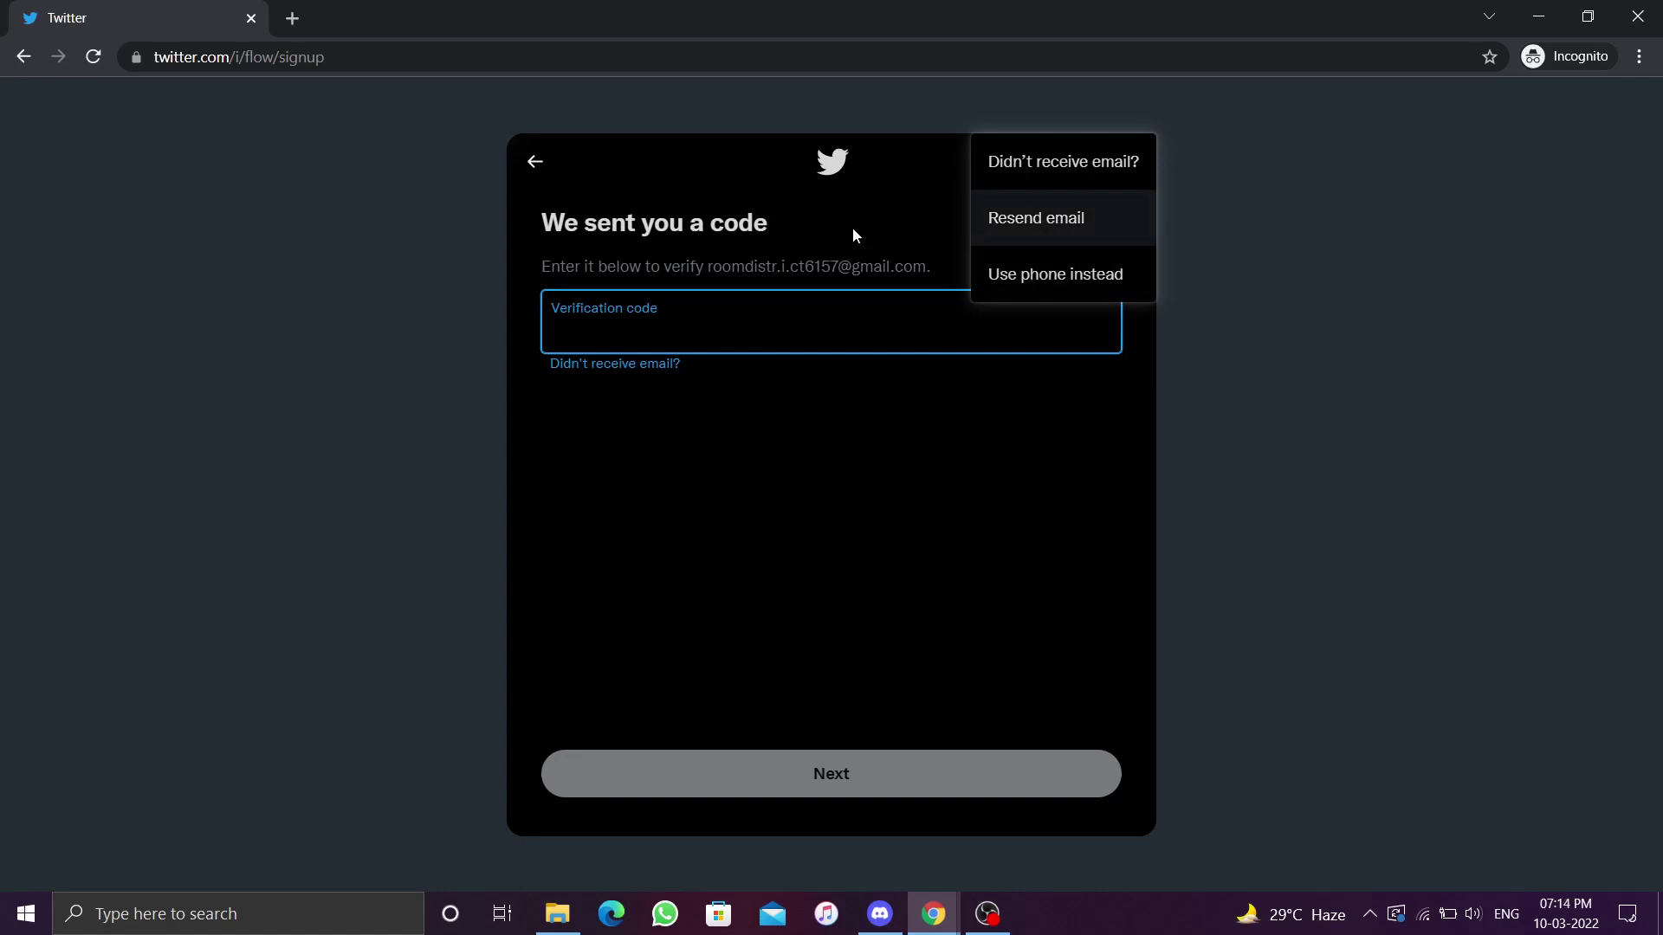
left_click(556, 331)
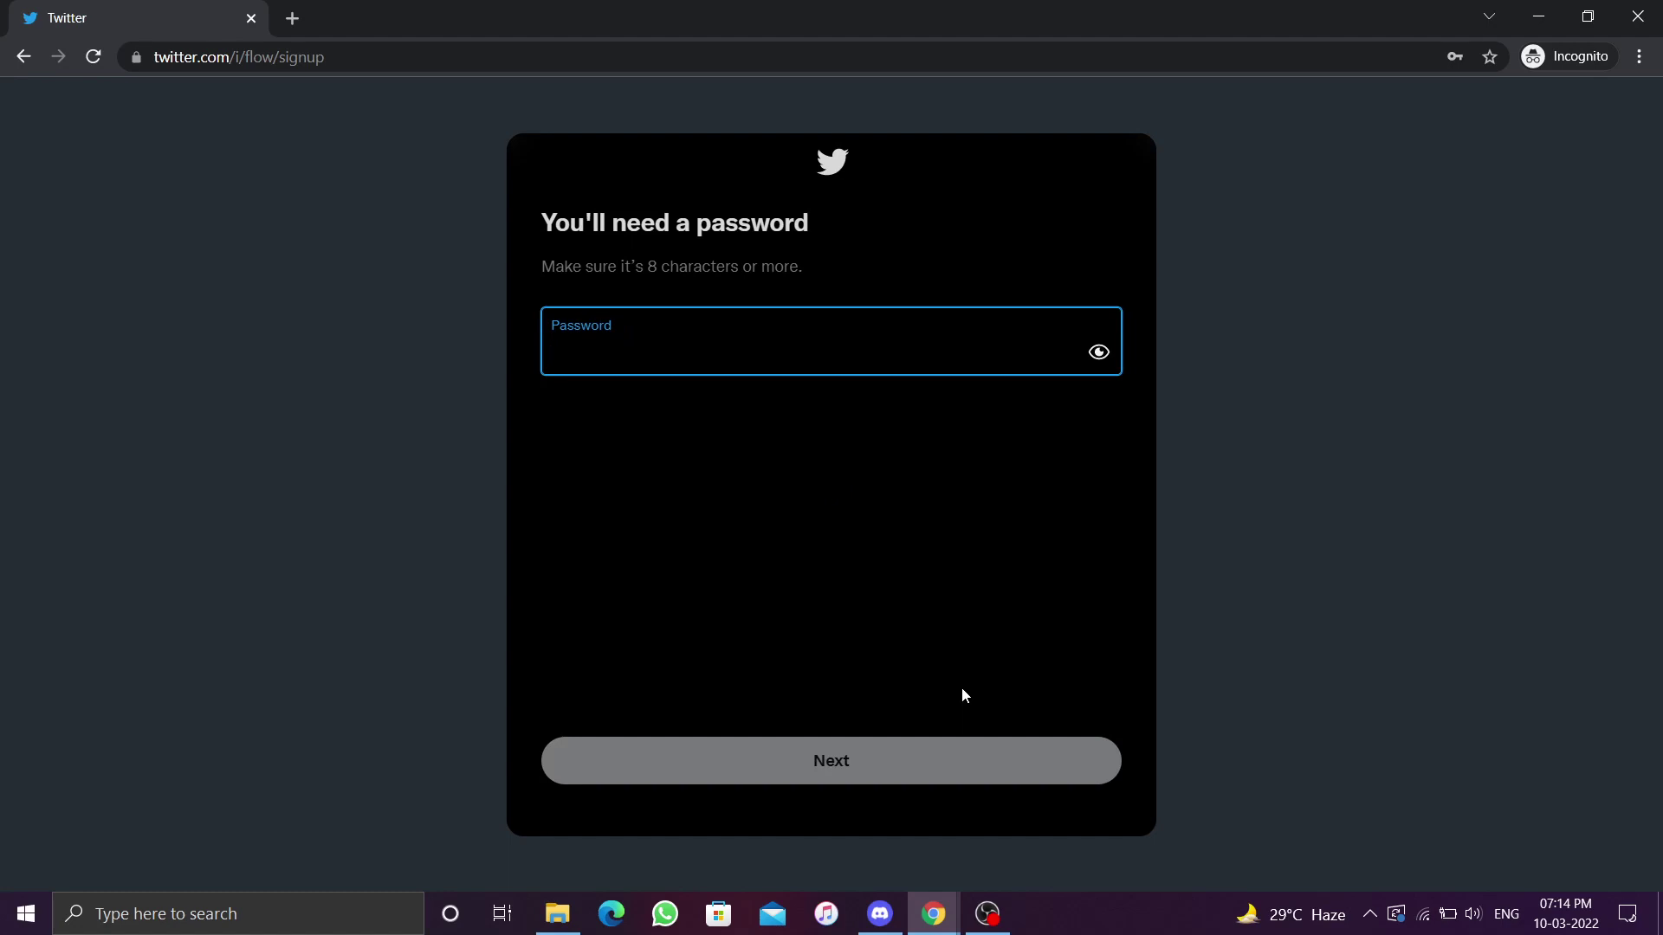
left_click(606, 354)
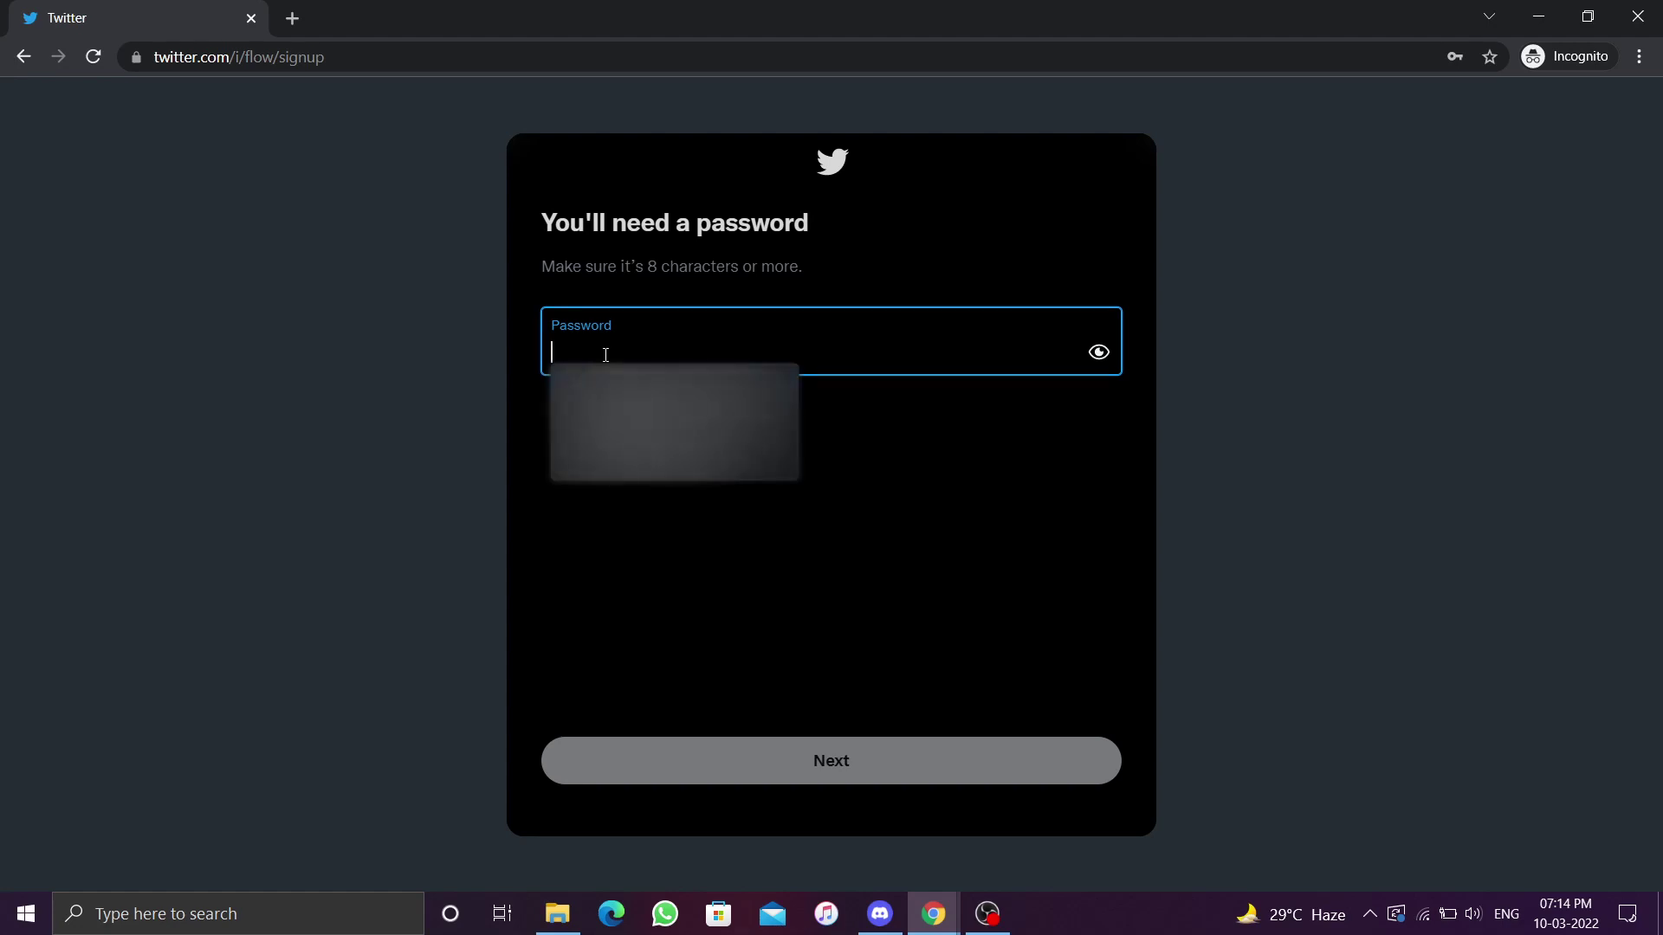
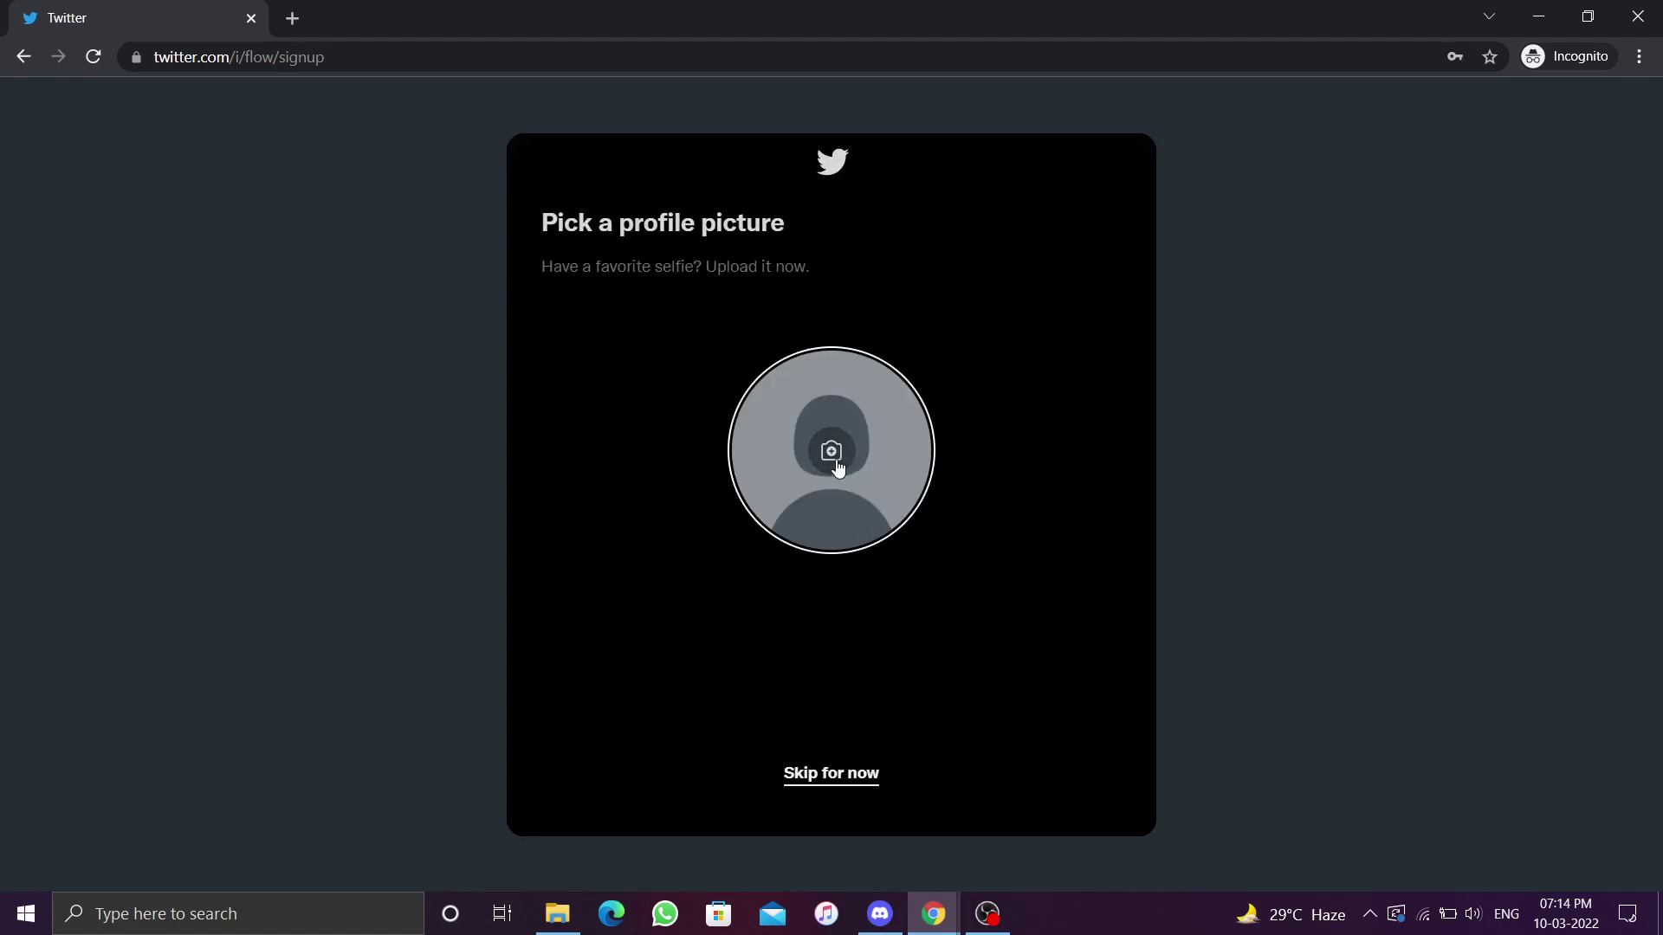
Upload the JPG from Downloads as profile picture and add the bio 'hello everyone'.
left_click(833, 454)
scroll(667, 465, "down", 3)
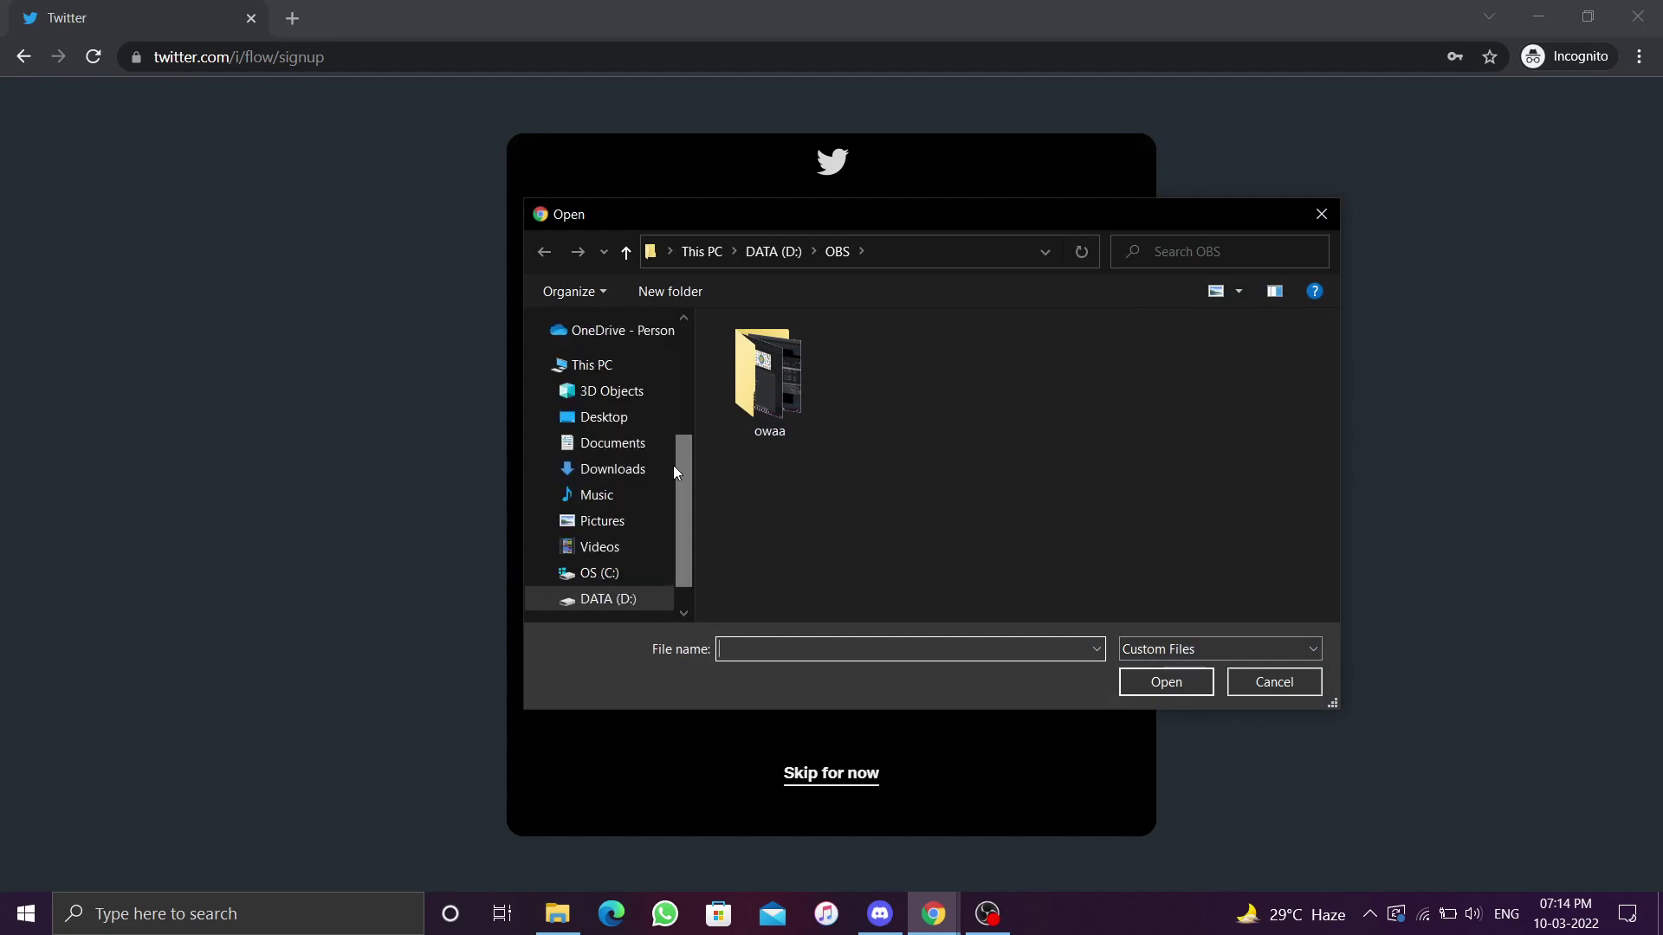
left_click(633, 468)
left_click(802, 380)
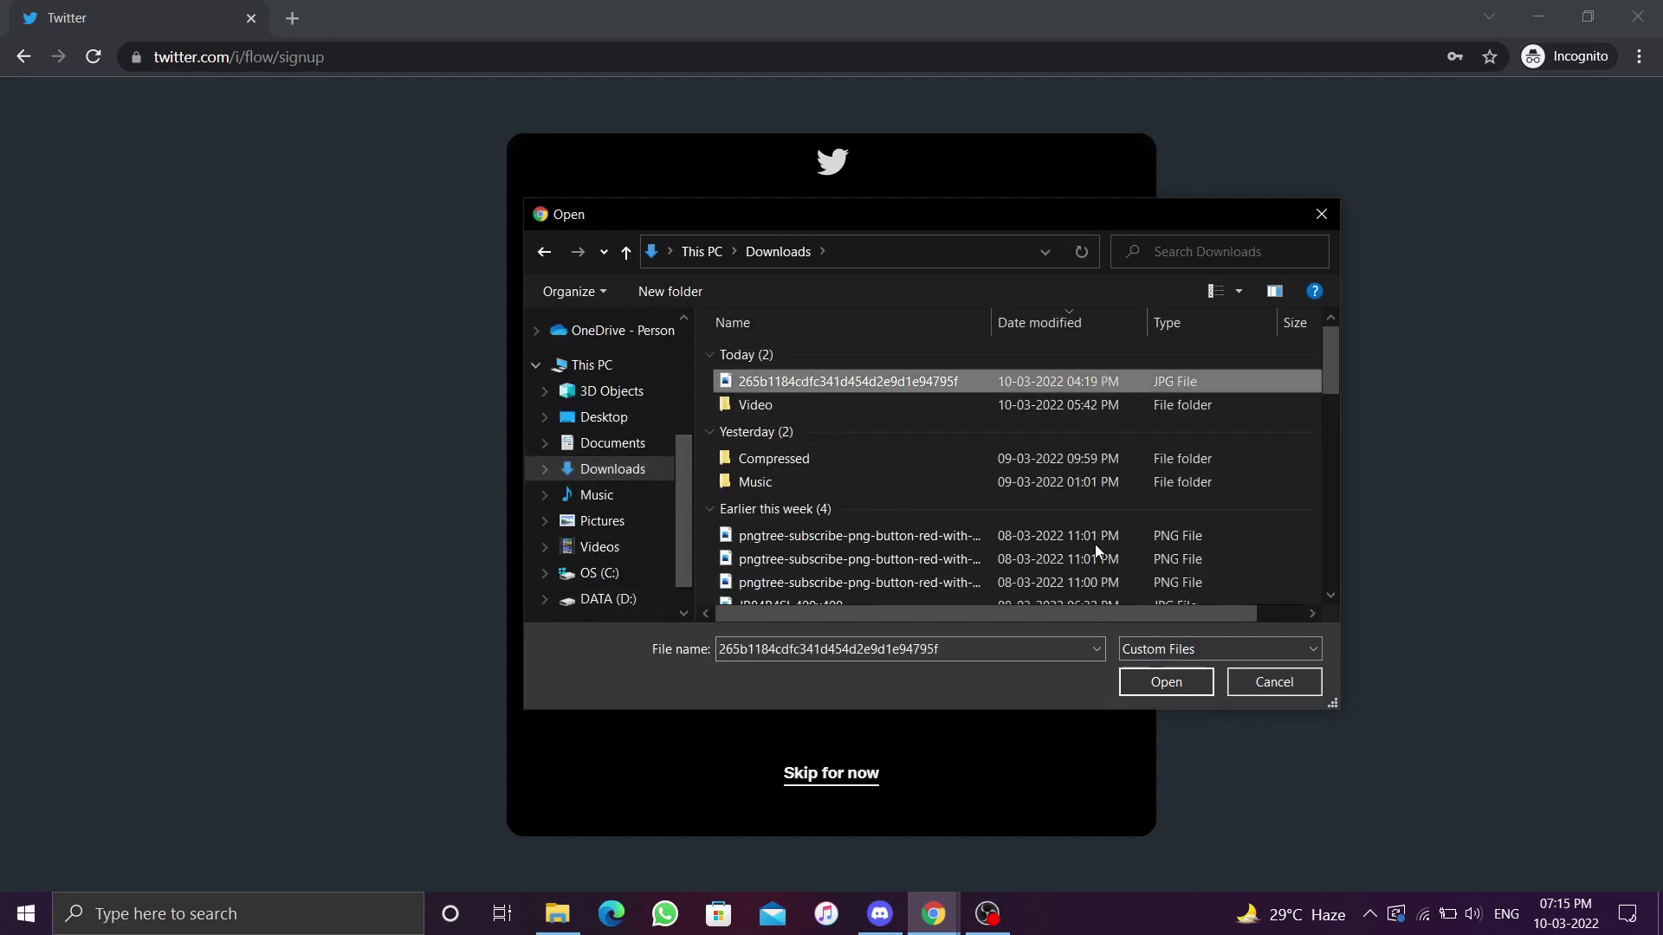
left_click(1166, 682)
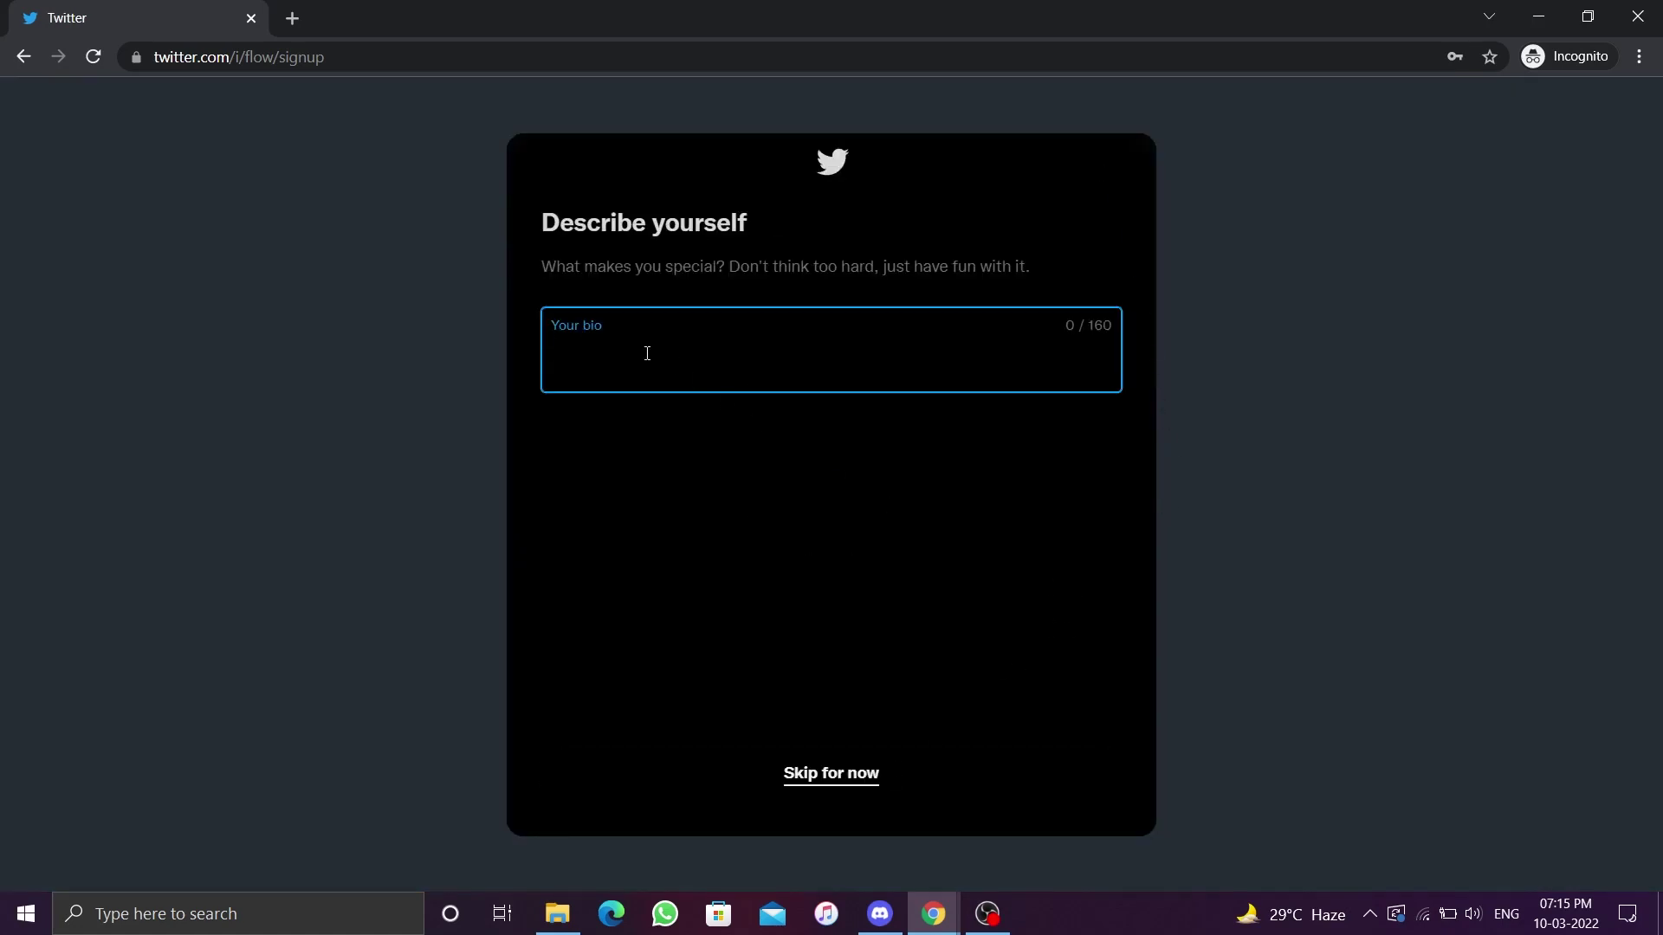
type("hell")
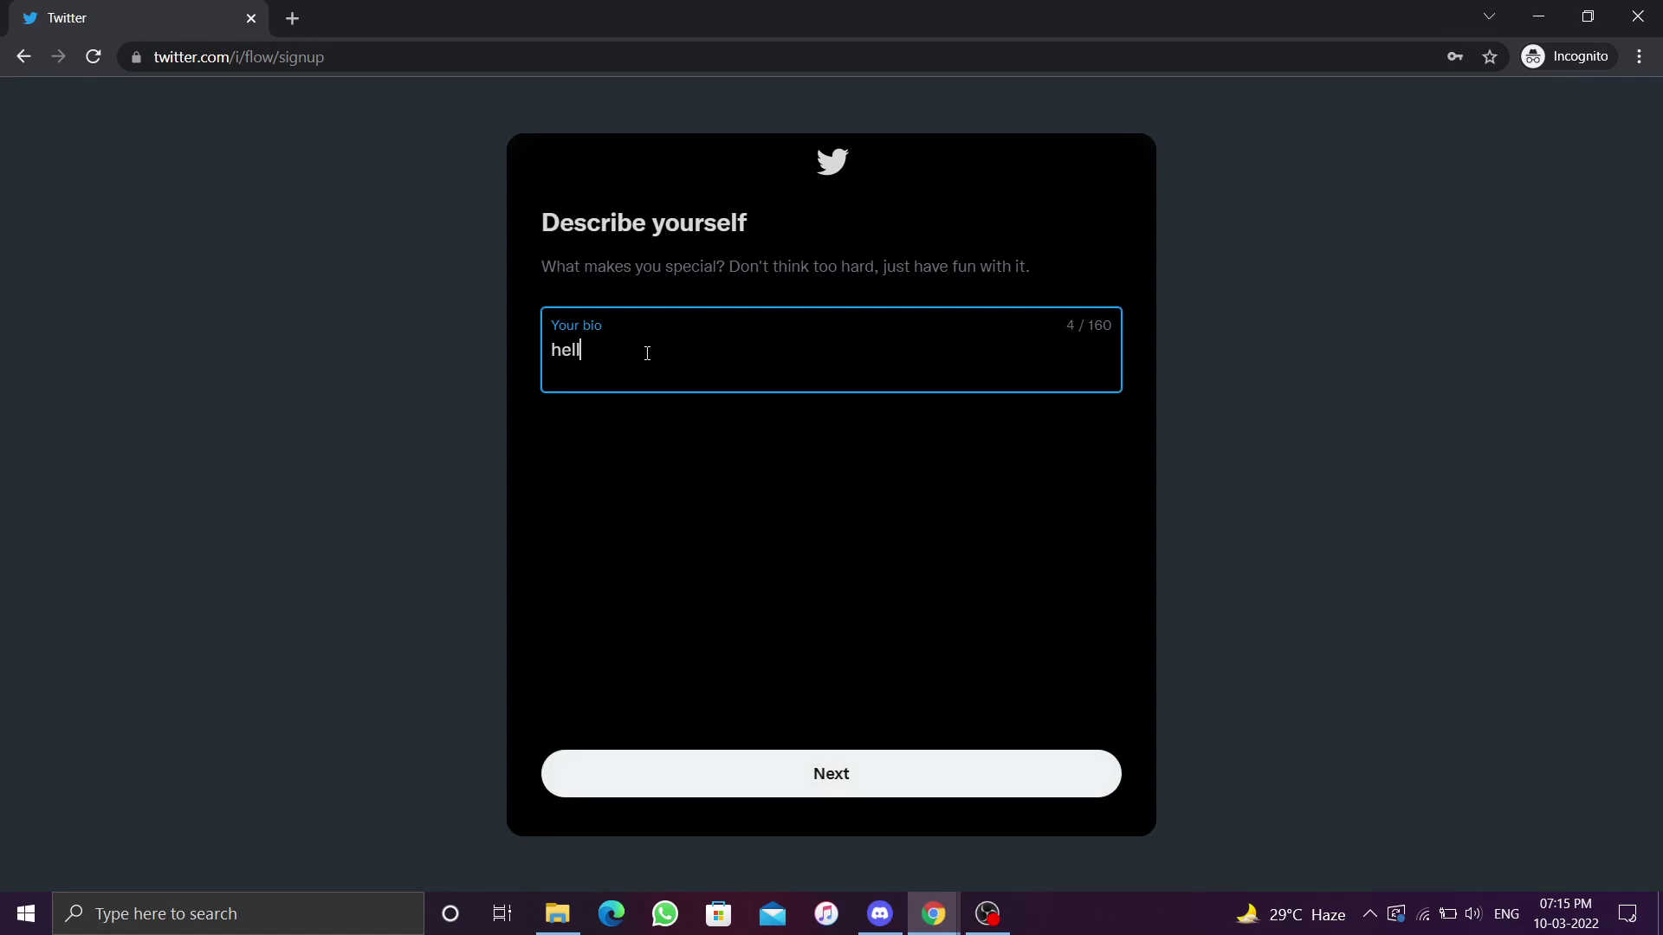
type("o everyone")
left_click(762, 772)
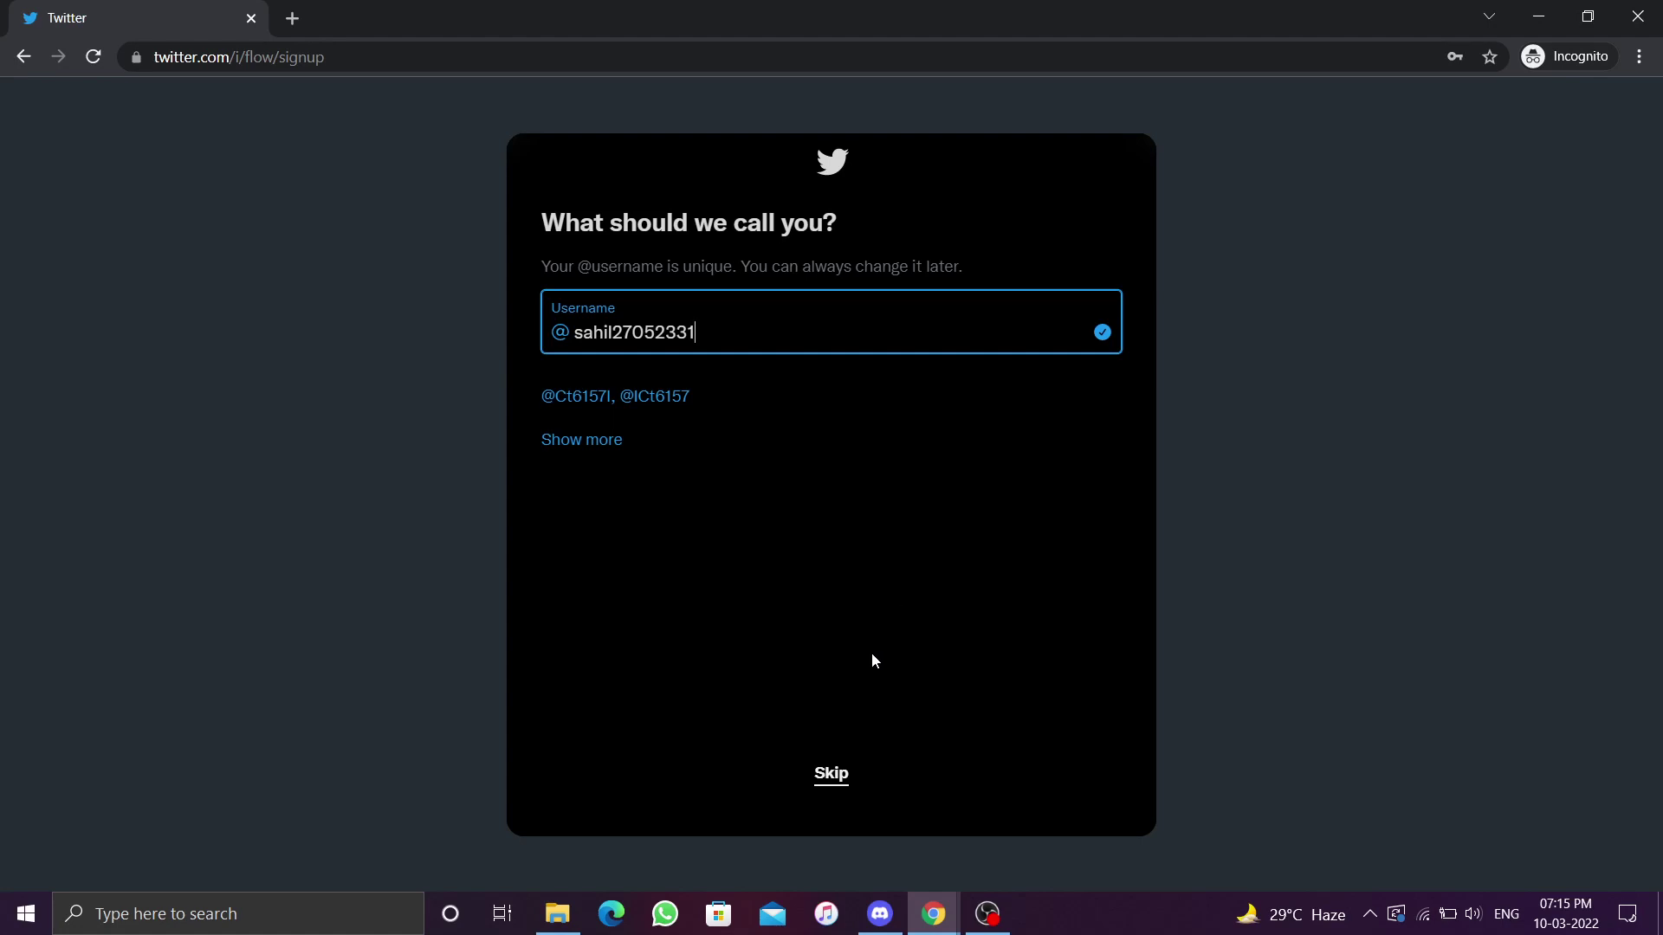
Keep the suggested username, turn on Protect Tweets, and skip notifications.
left_click(833, 776)
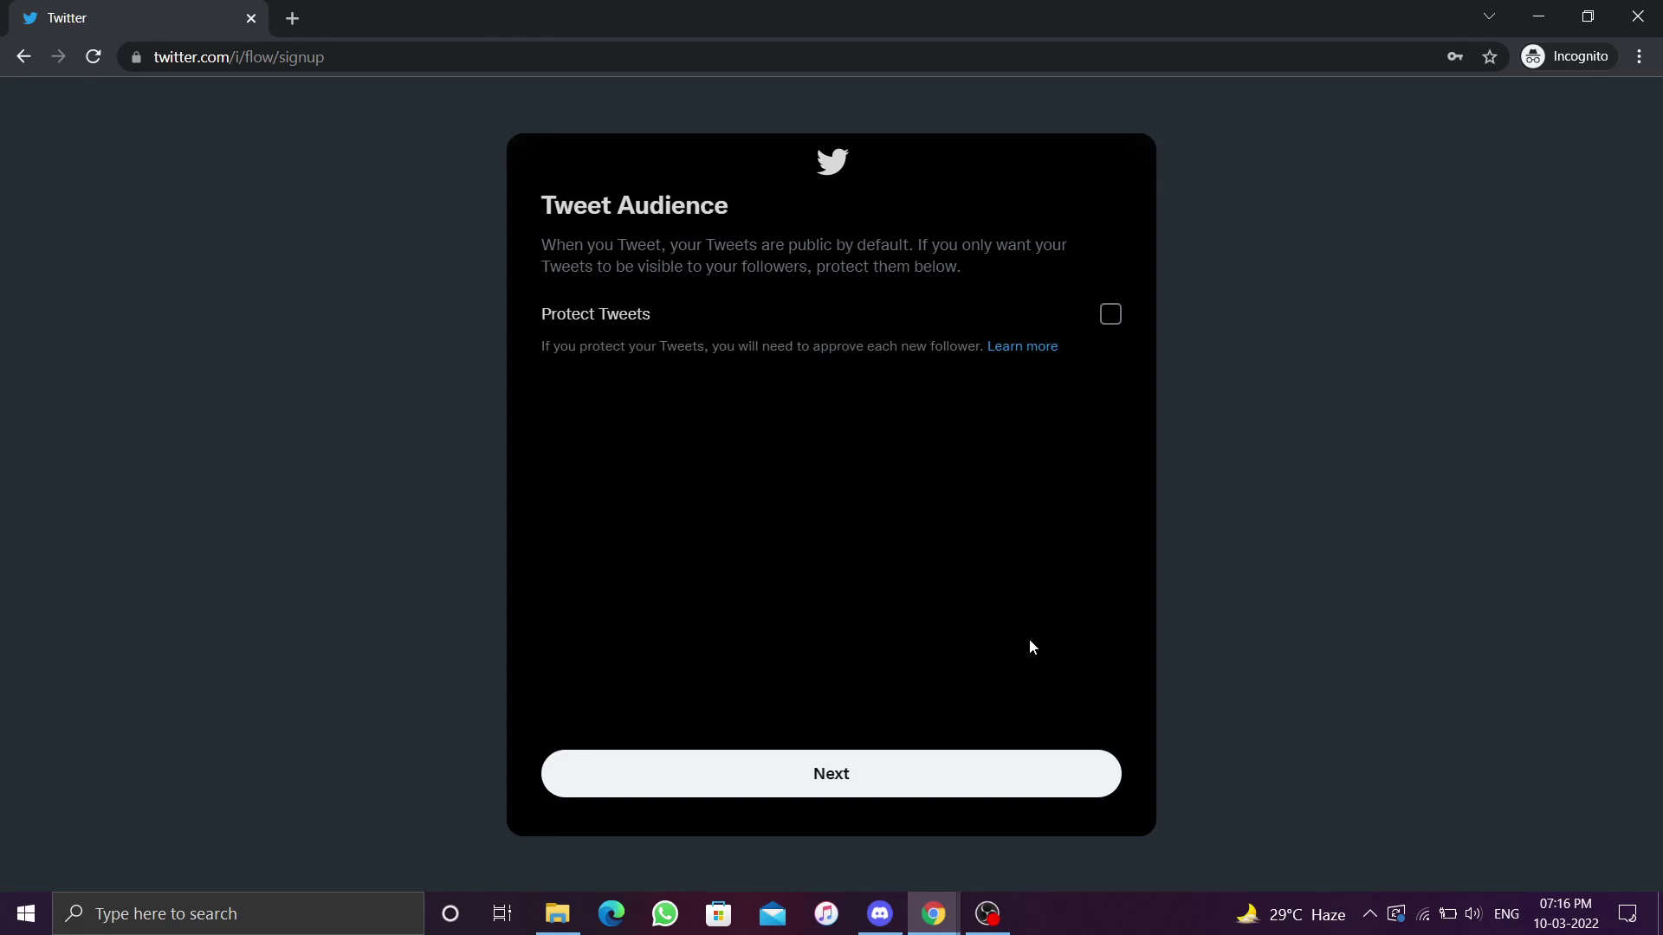
left_click(1117, 328)
left_click(903, 769)
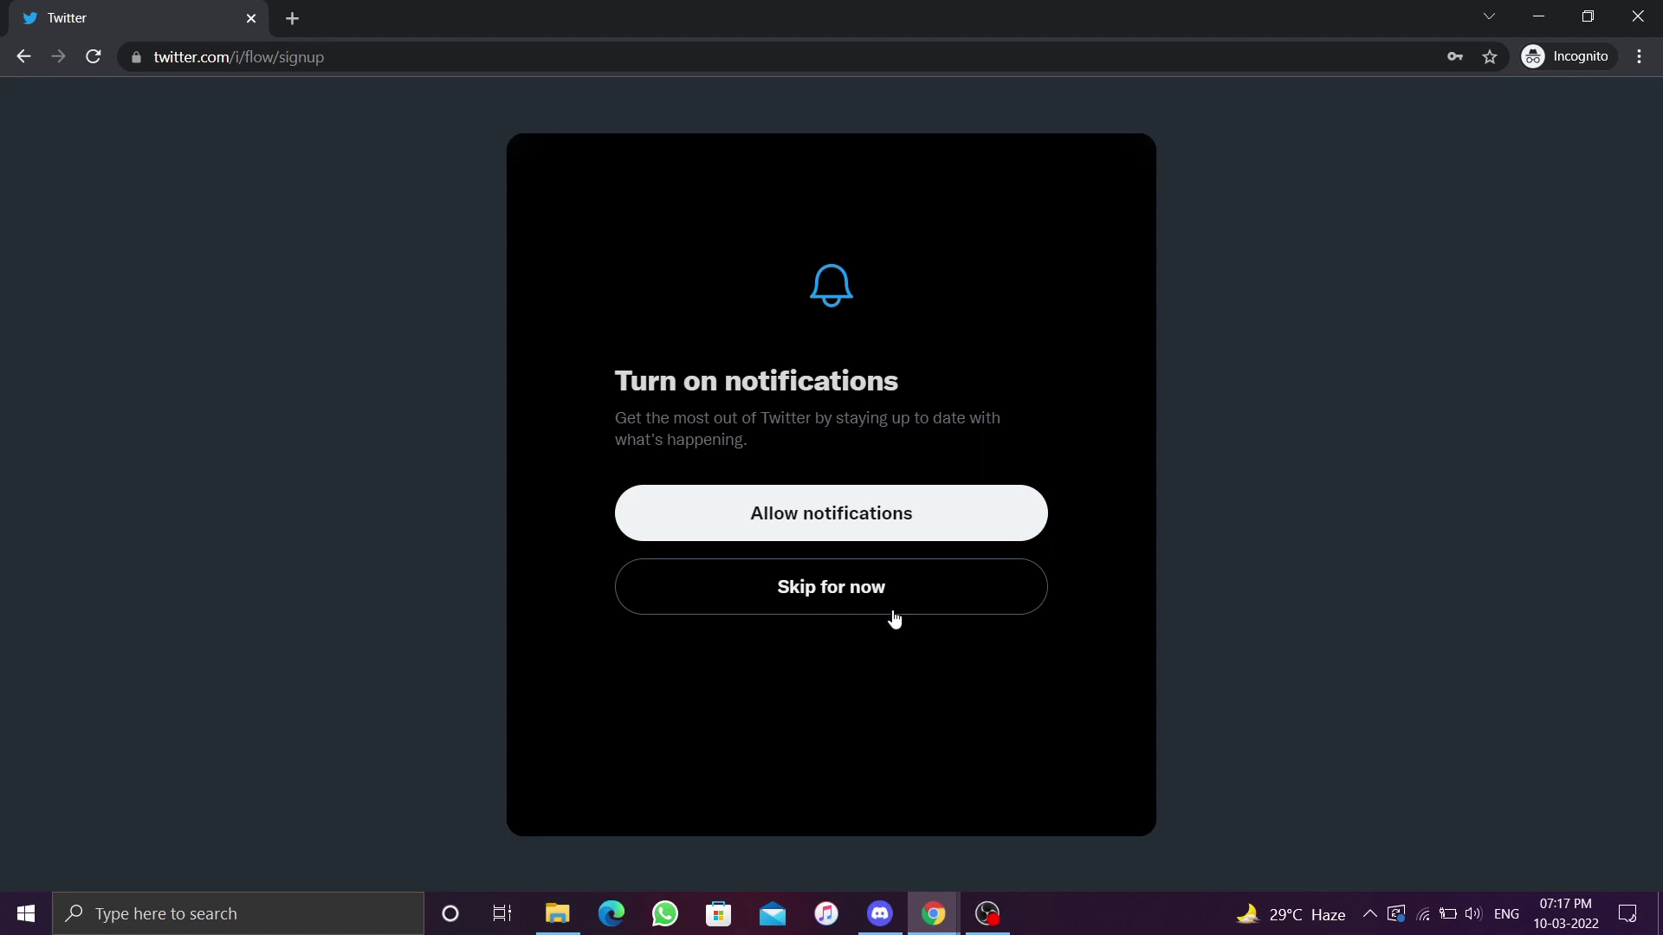
left_click(854, 586)
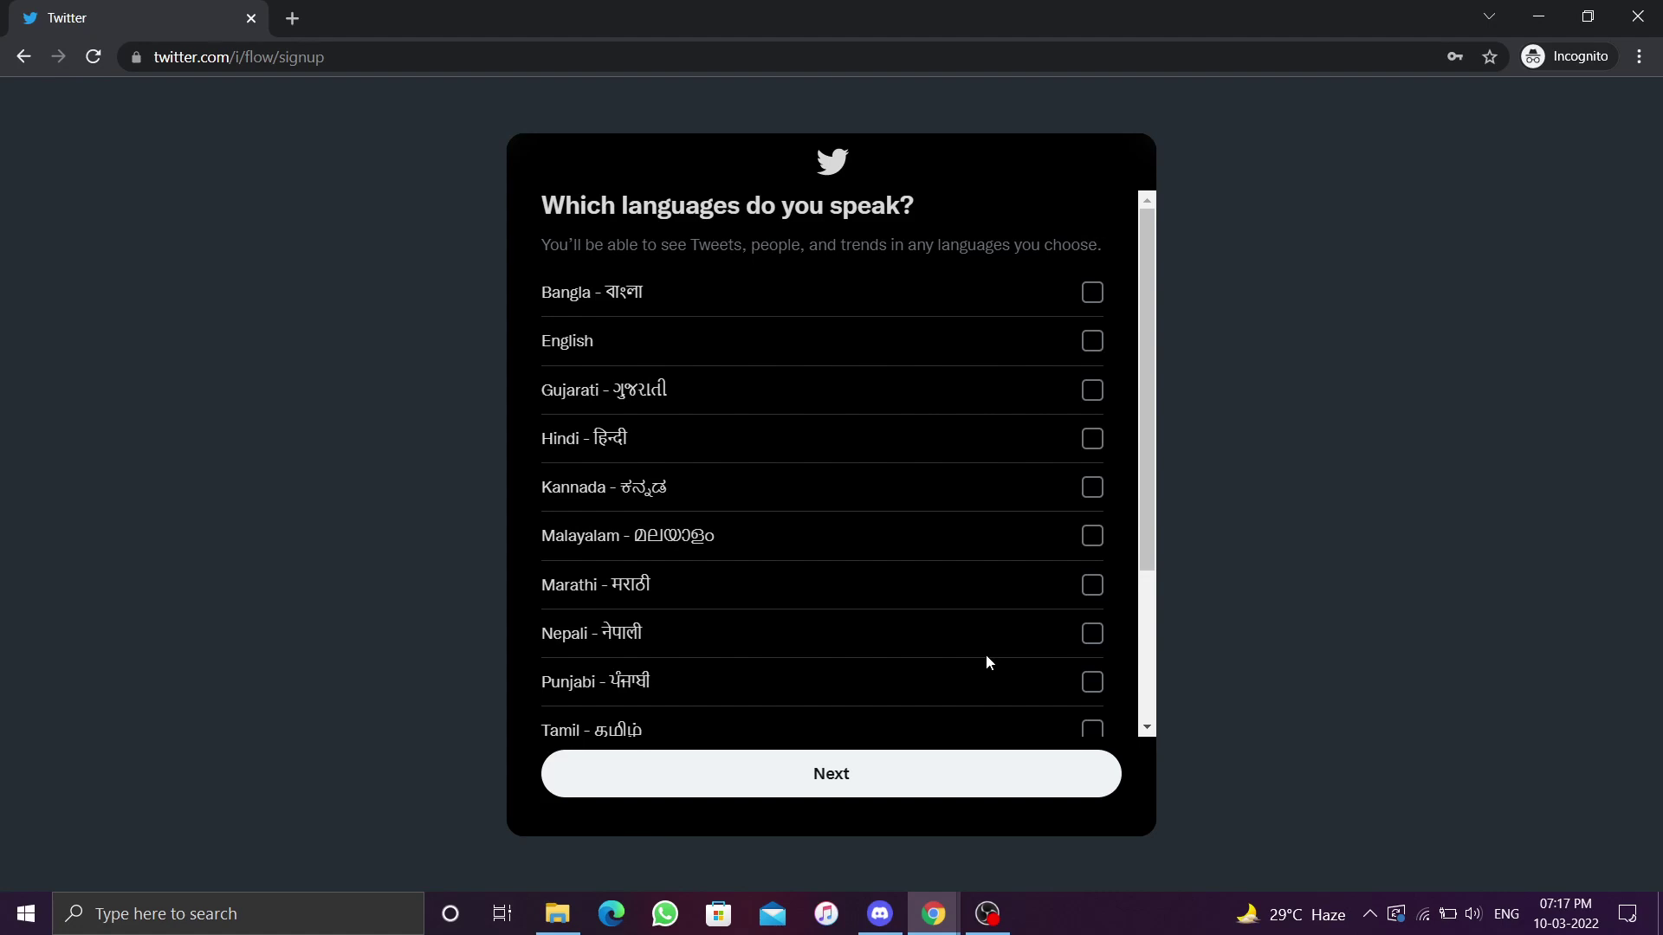
Choose English, then add WWE, Startups and Diljit Dosanjh as interests.
left_click(782, 349)
left_click(872, 772)
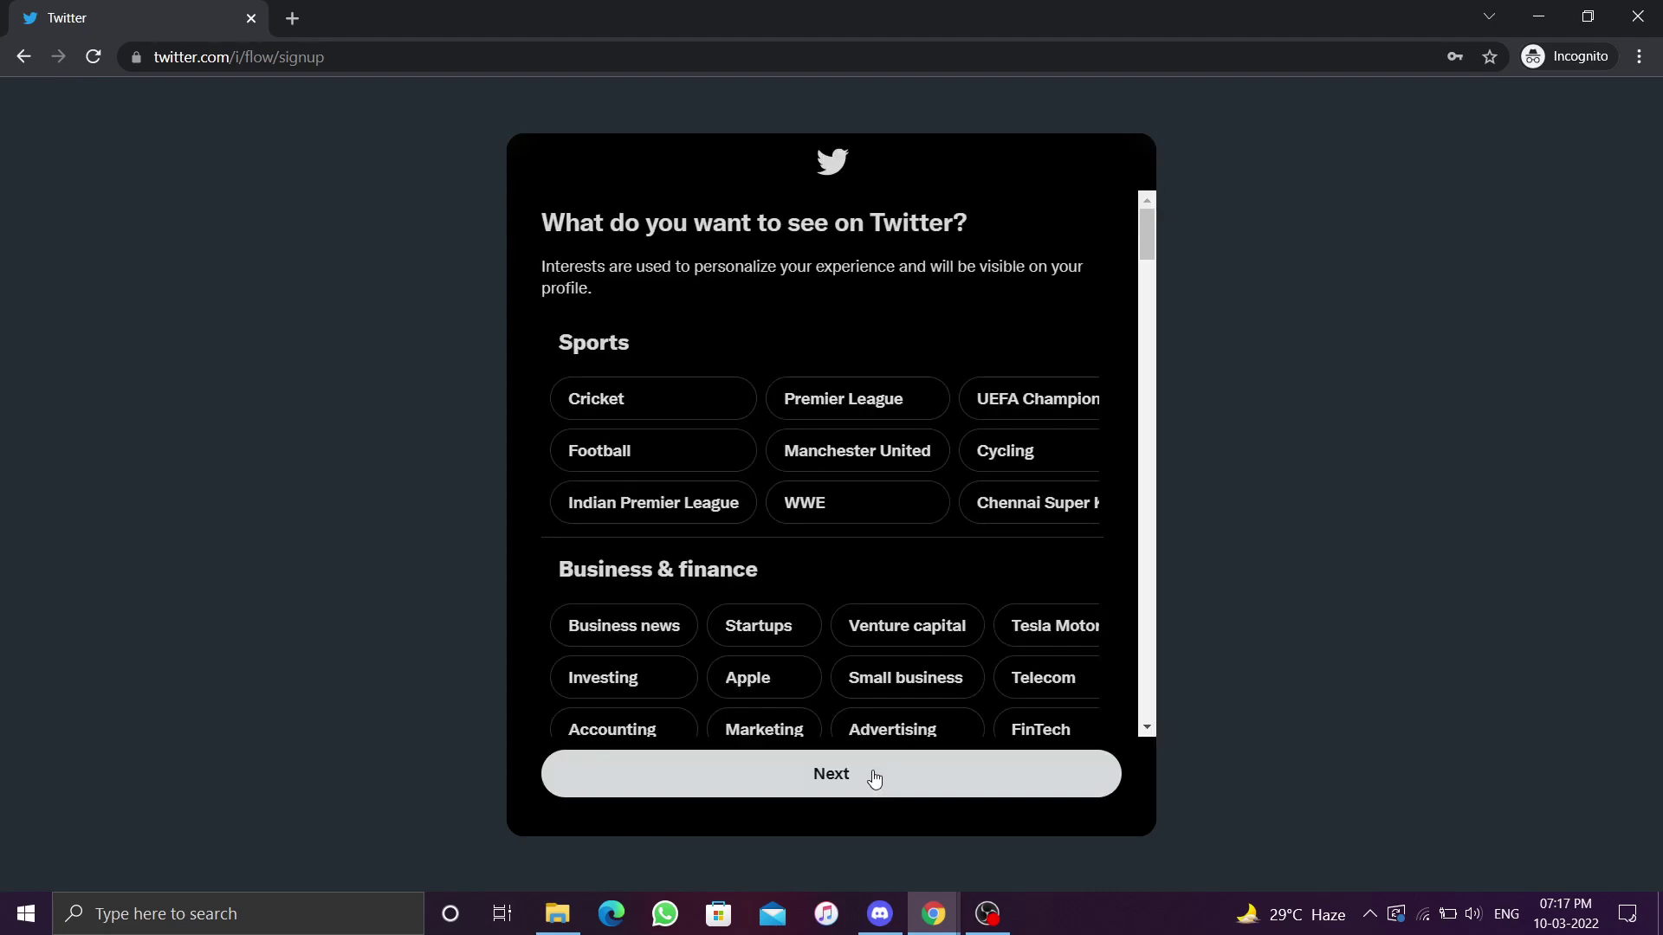
left_click(870, 503)
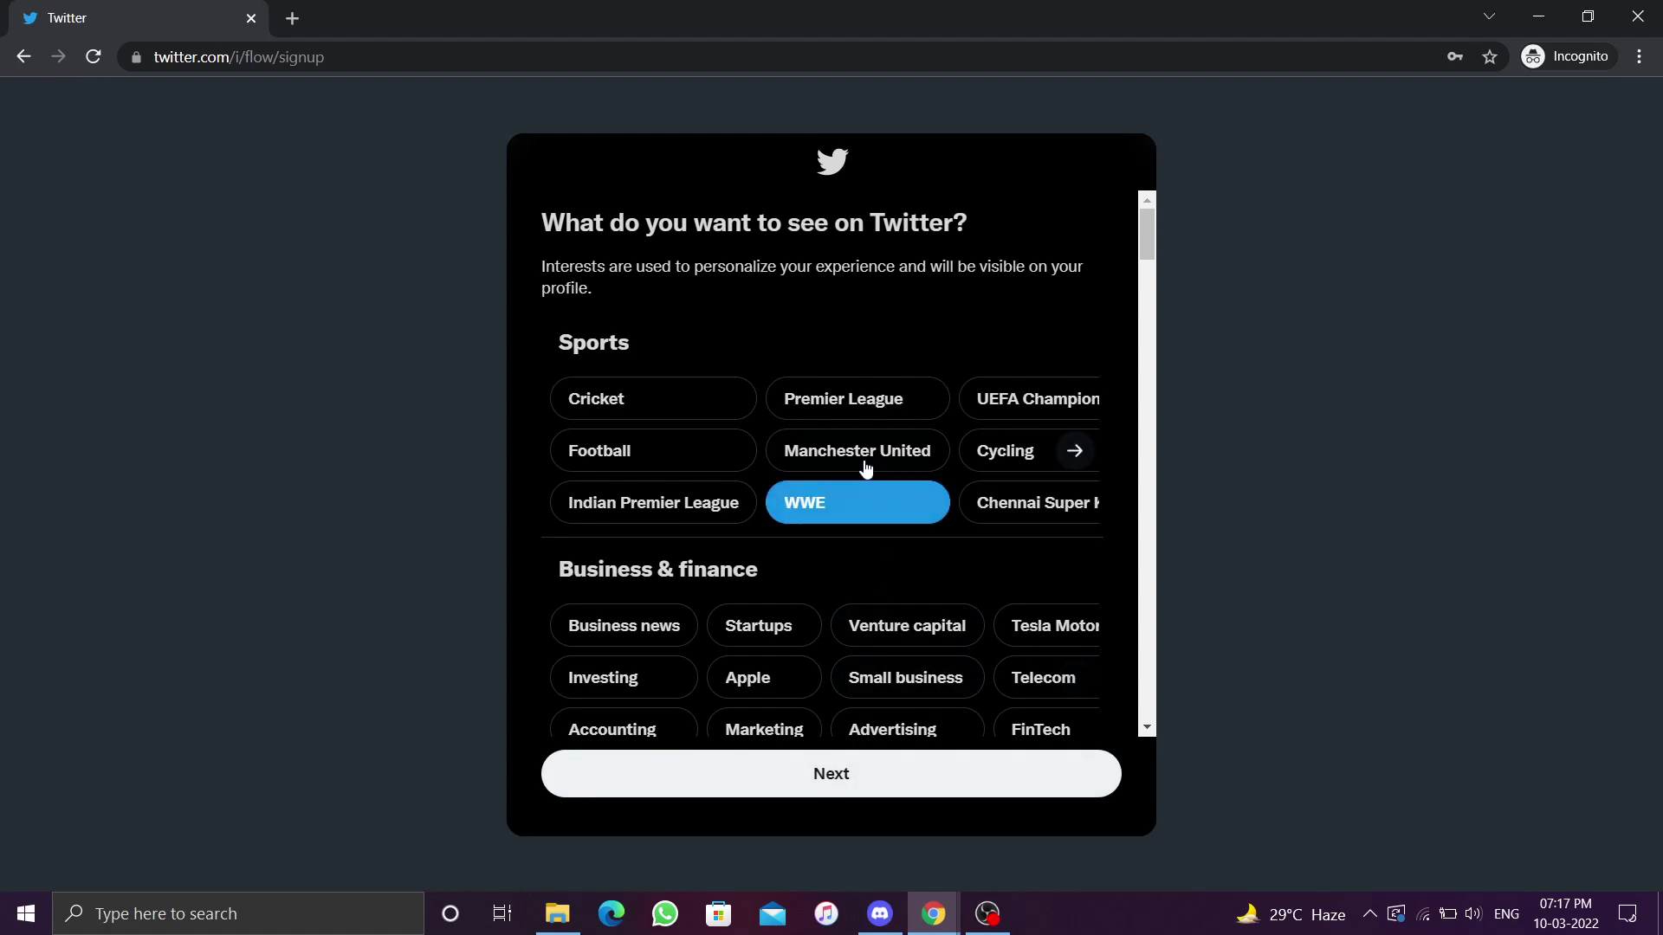
left_click(772, 634)
scroll(823, 690, "down", 3)
left_click(796, 629)
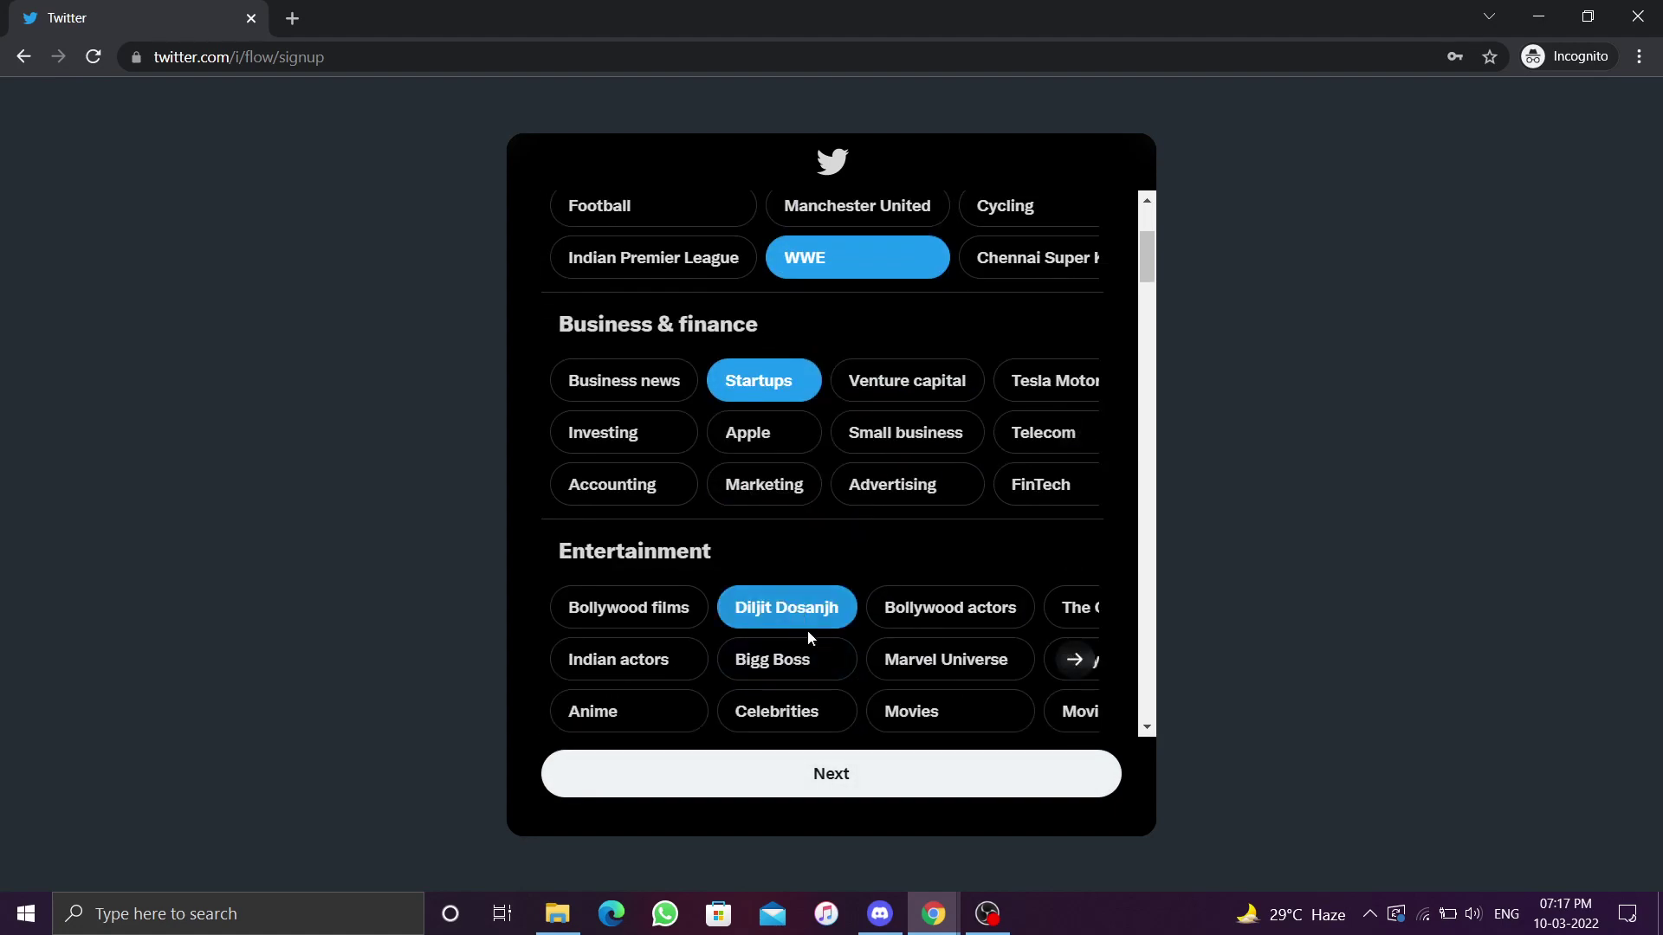
left_click(847, 777)
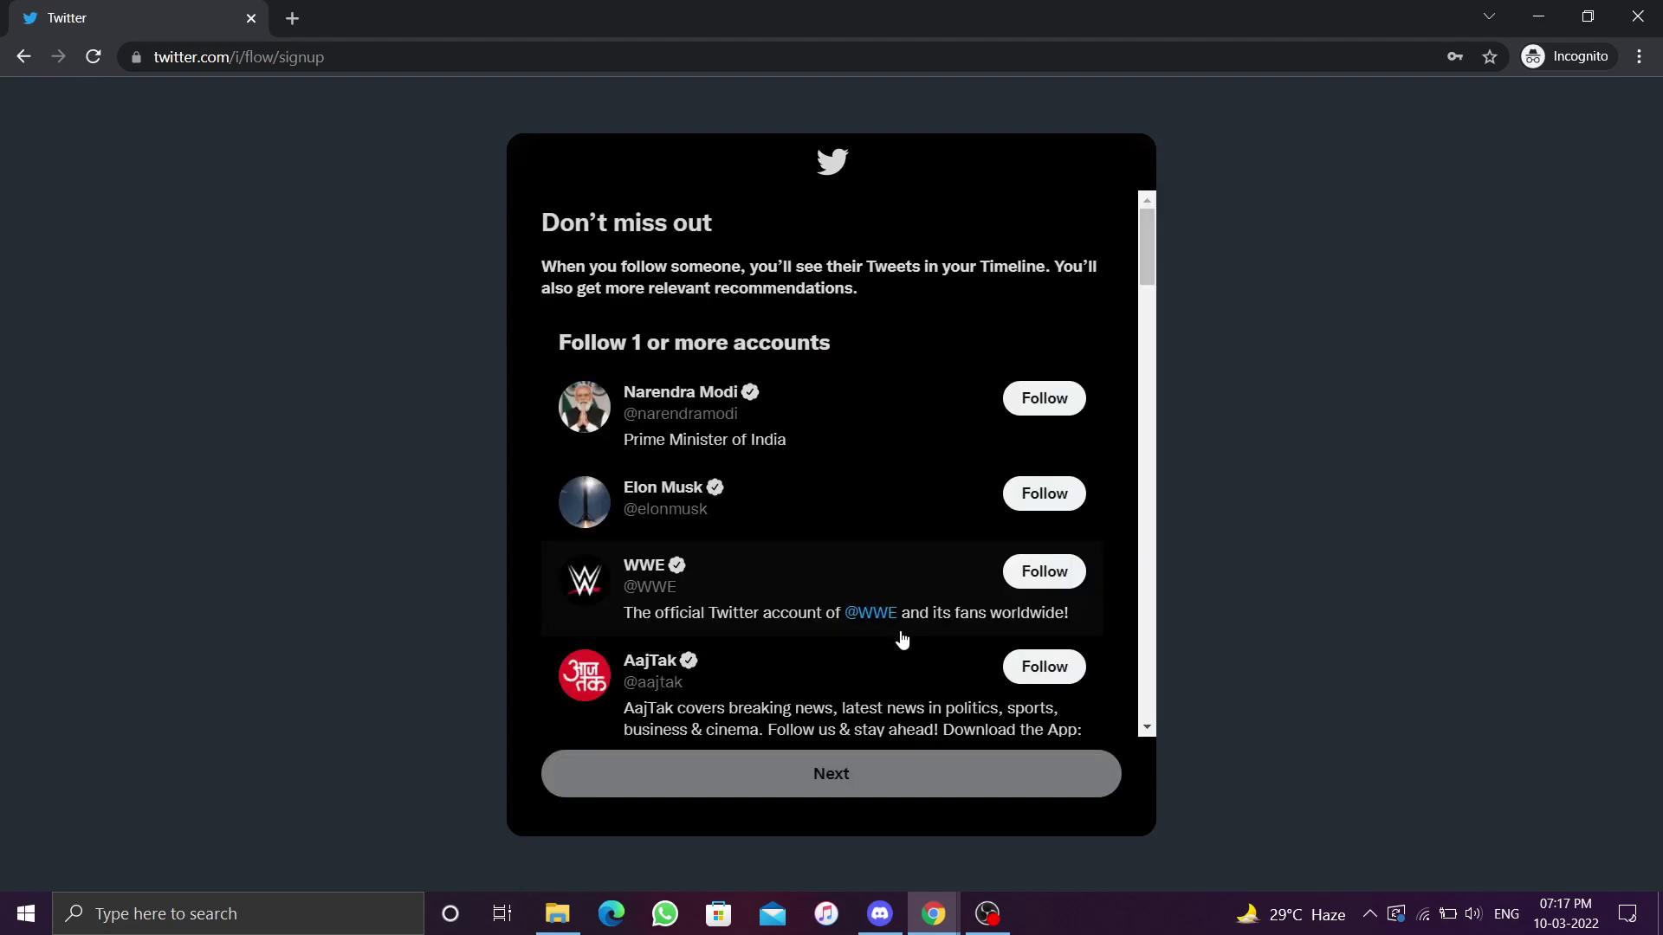
Follow WWE, AajTak and one more suggested account, finishing on the Home timeline.
left_click(1050, 574)
left_click(1053, 670)
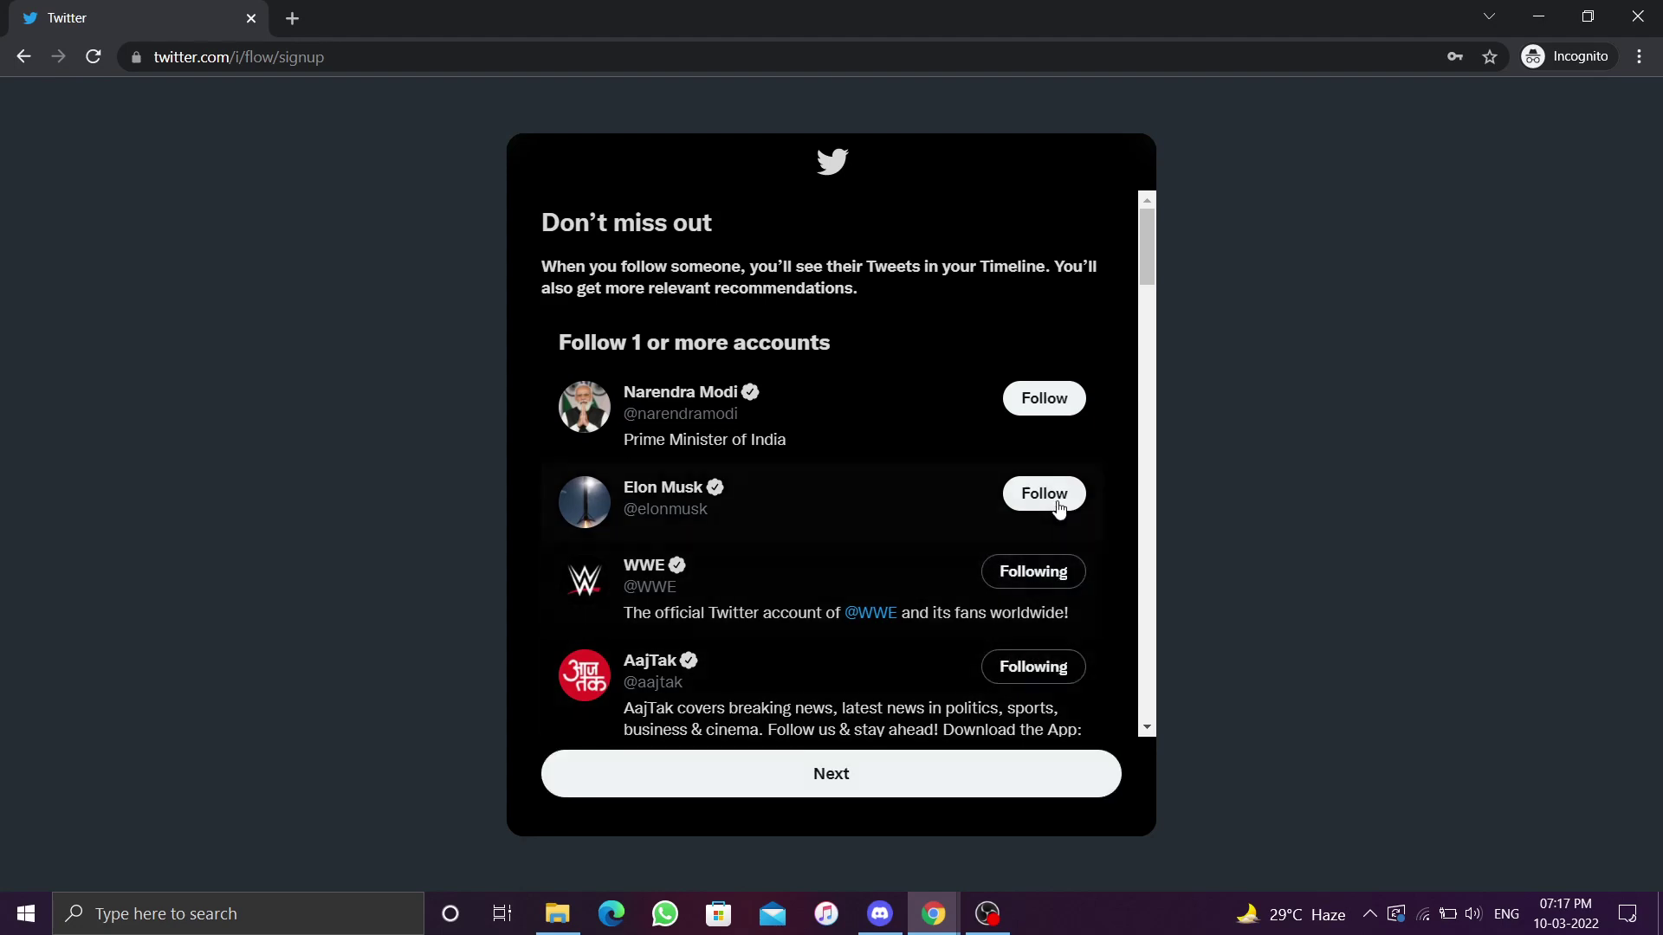
left_click(1051, 498)
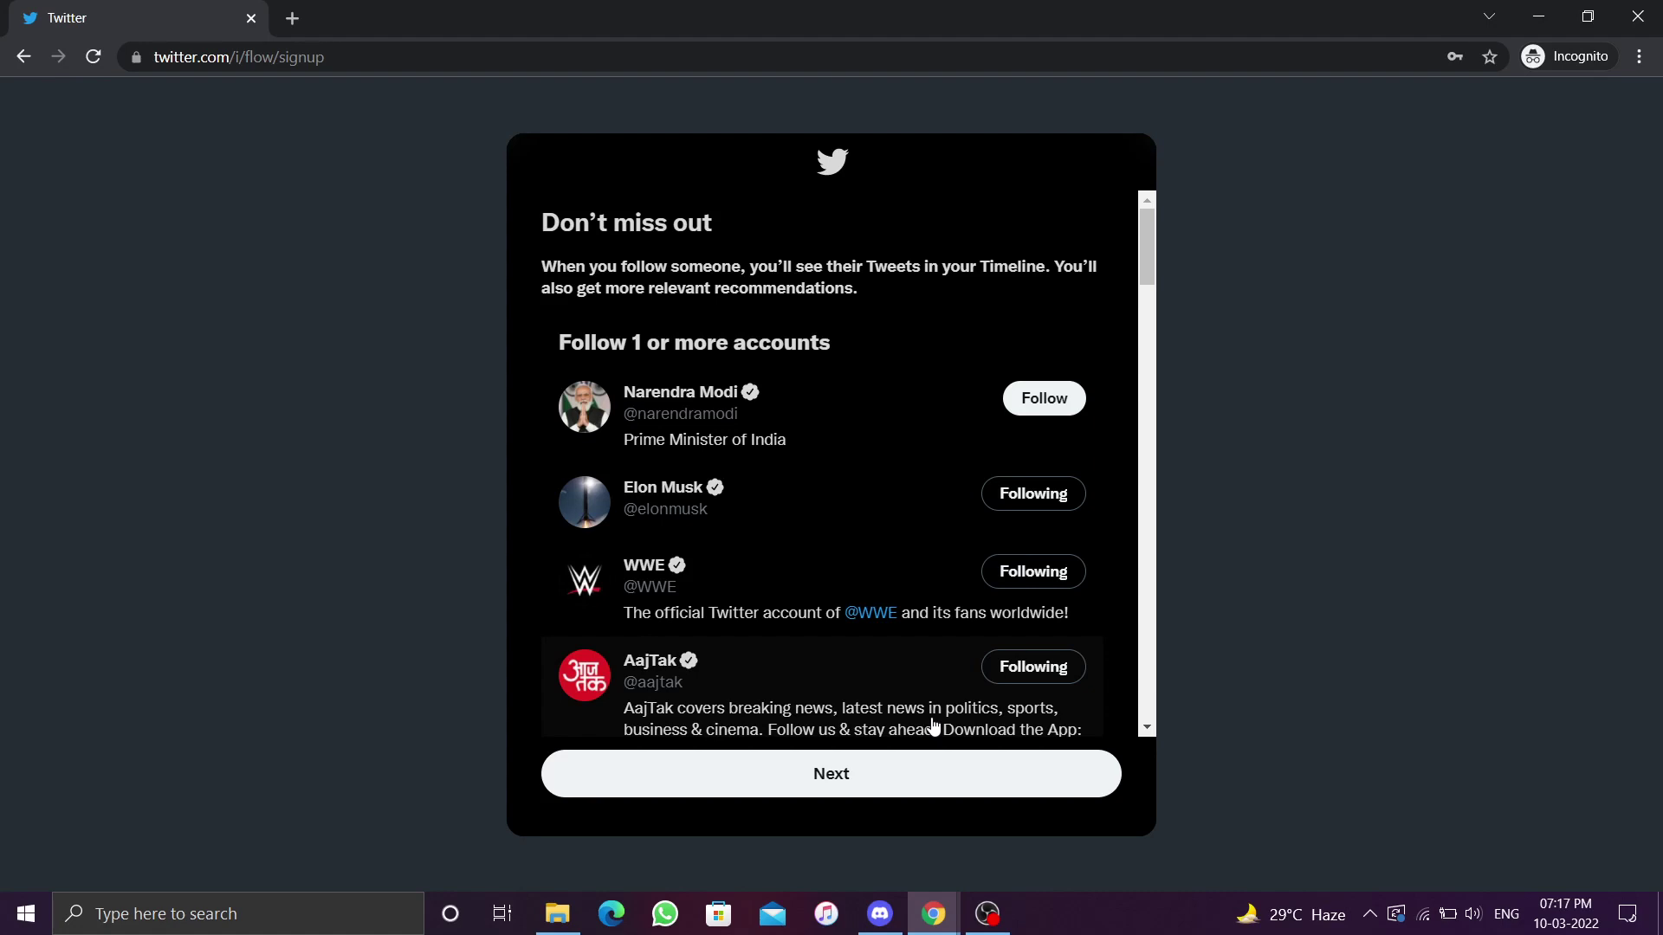
left_click(931, 784)
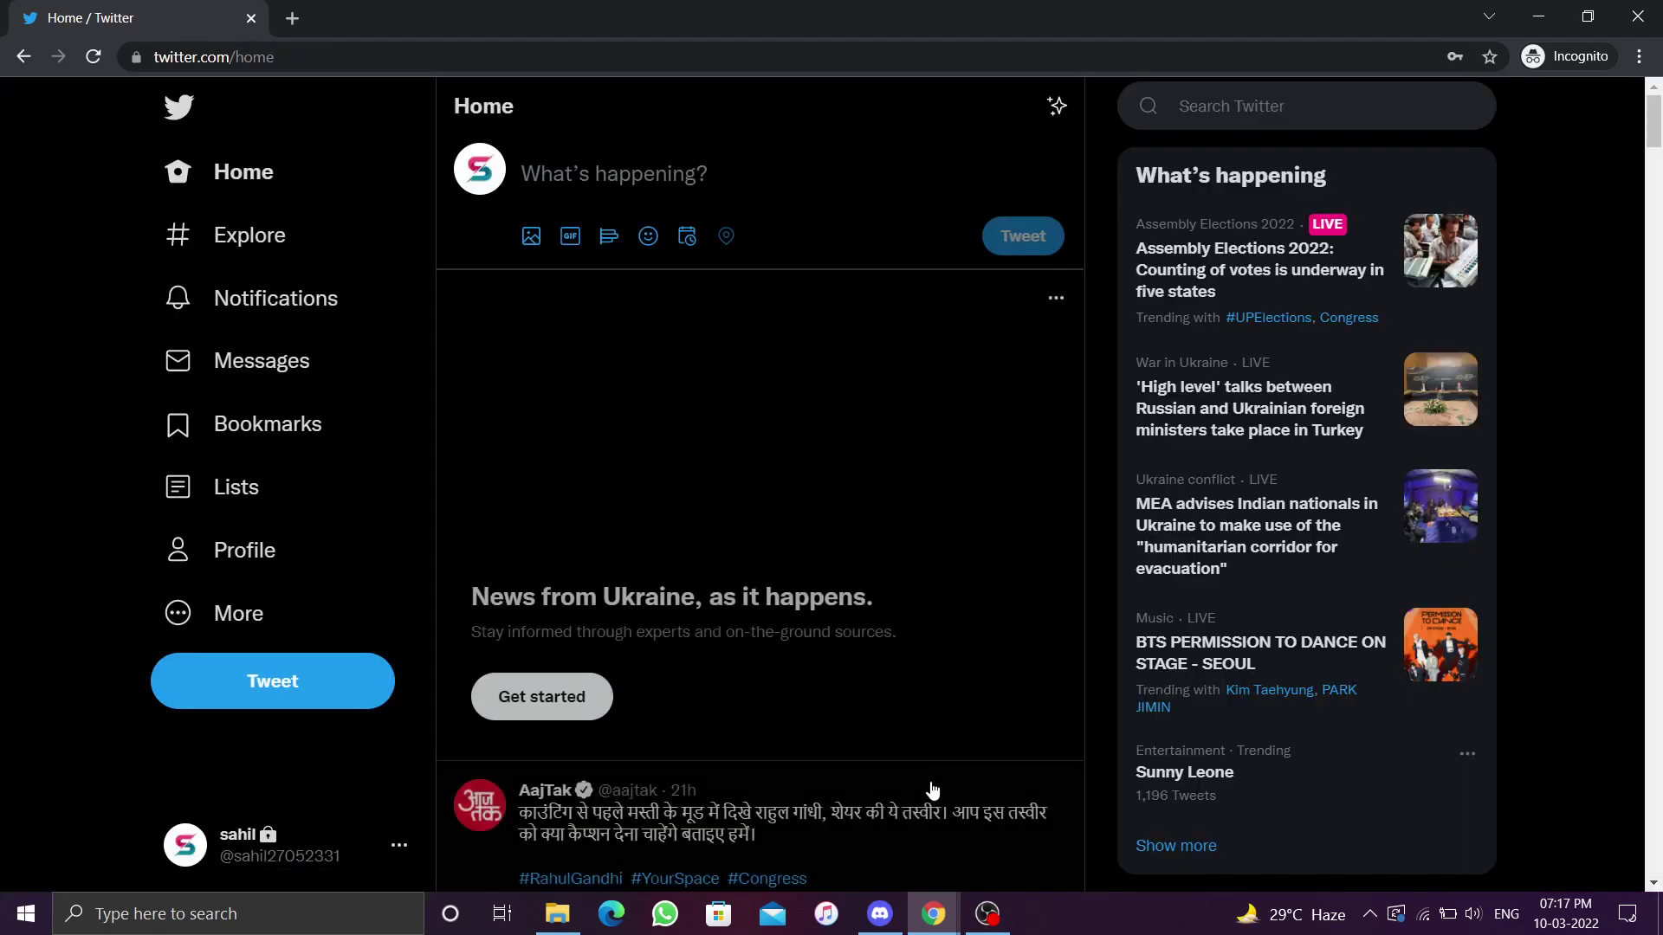
scroll(932, 790, "down", 7)
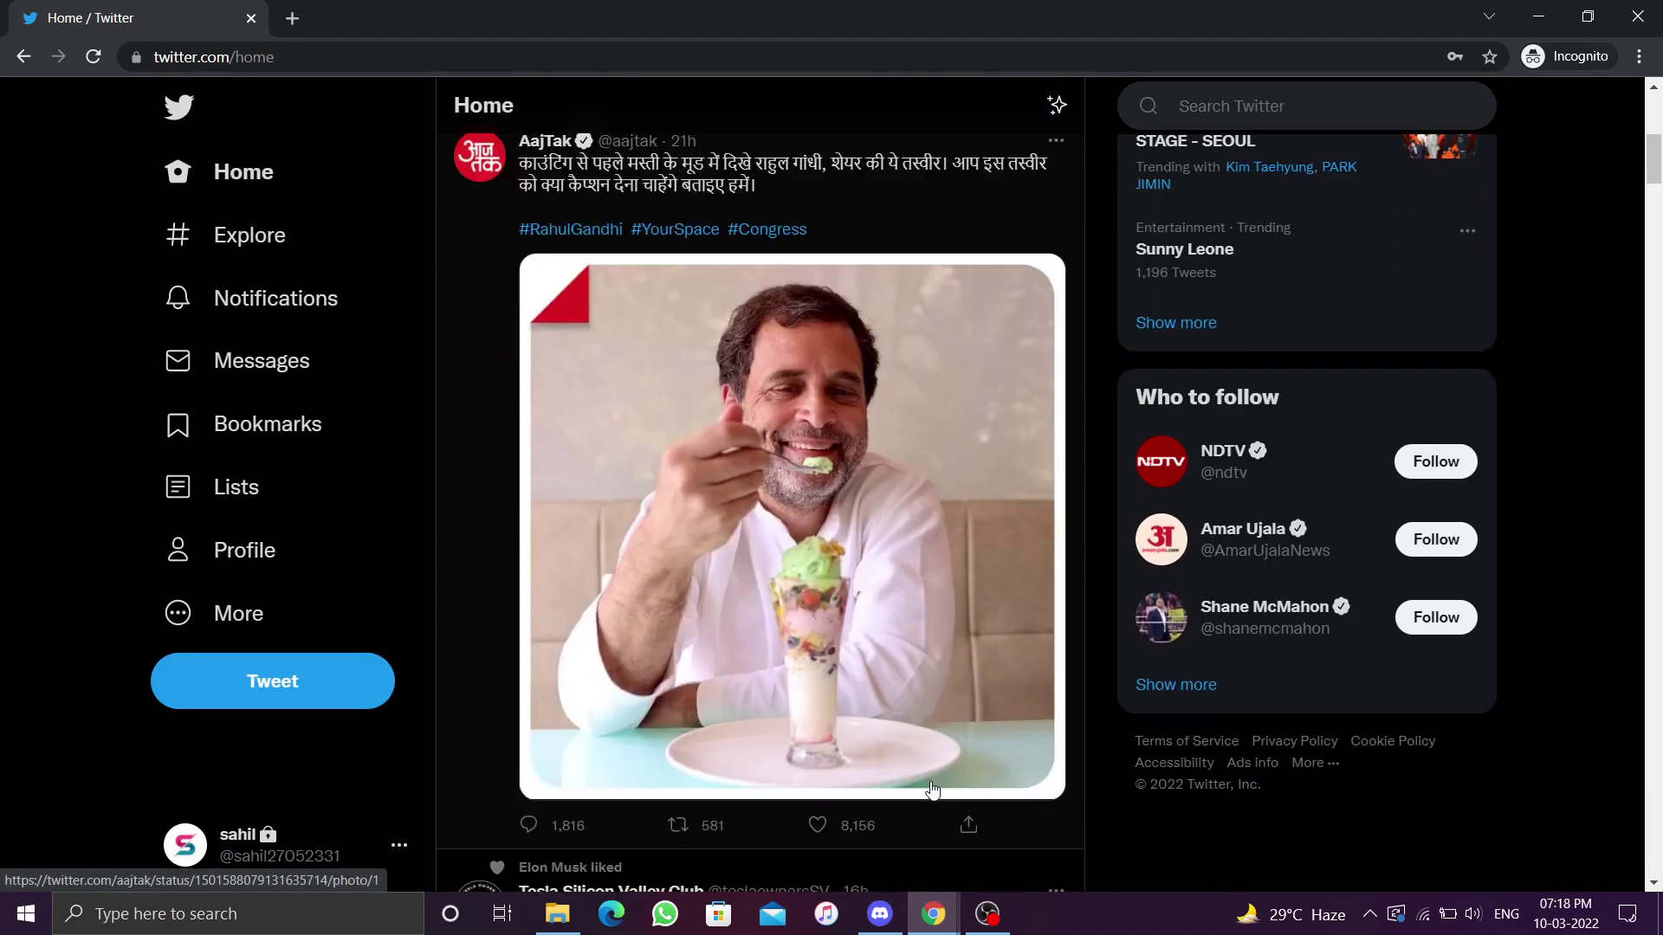